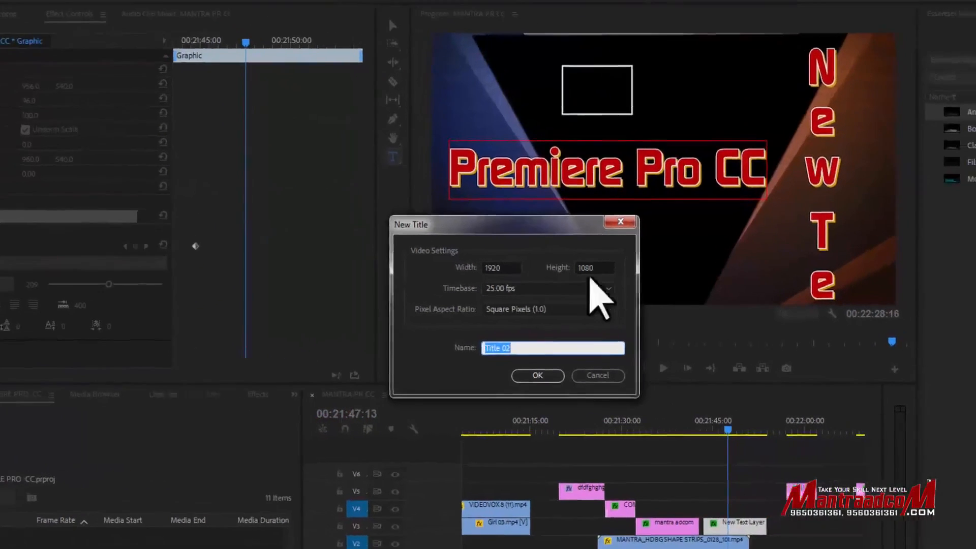
# - Create a 1920 × 1080, 25 fps title named Title 02 and place it on track V5 of the timeline
pyautogui.click(480, 371)
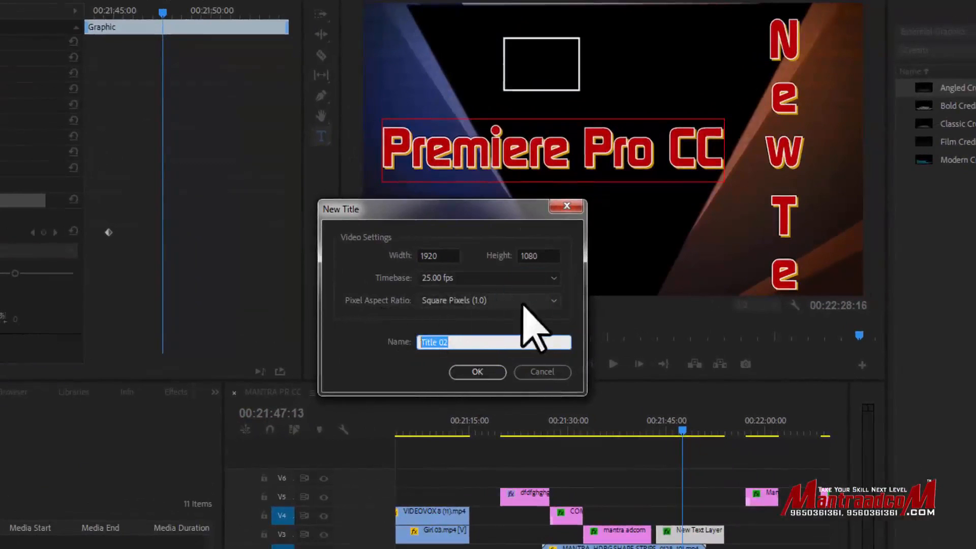
pyautogui.click(480, 372)
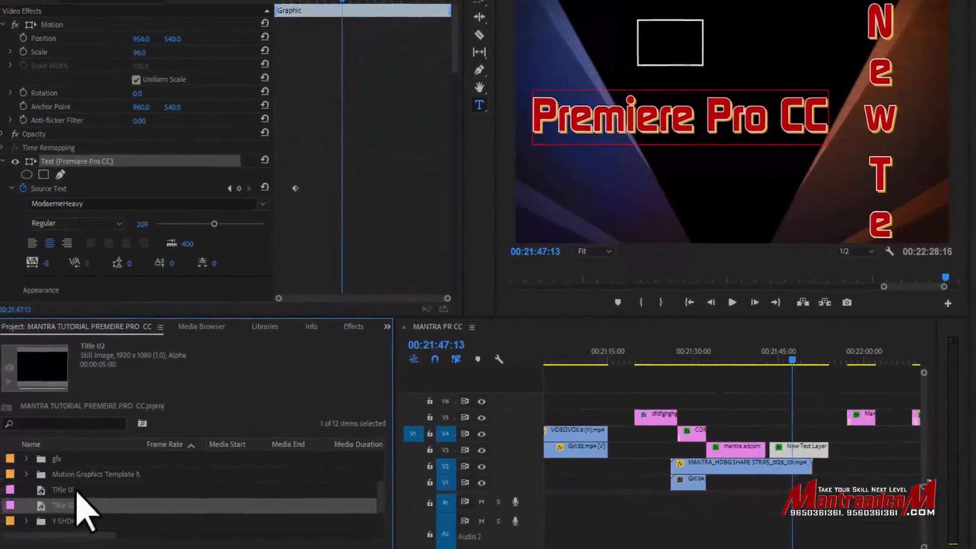
pyautogui.moveTo(73, 482); pyautogui.dragTo(559, 392)
pyautogui.moveTo(571, 329); pyautogui.dragTo(639, 331)
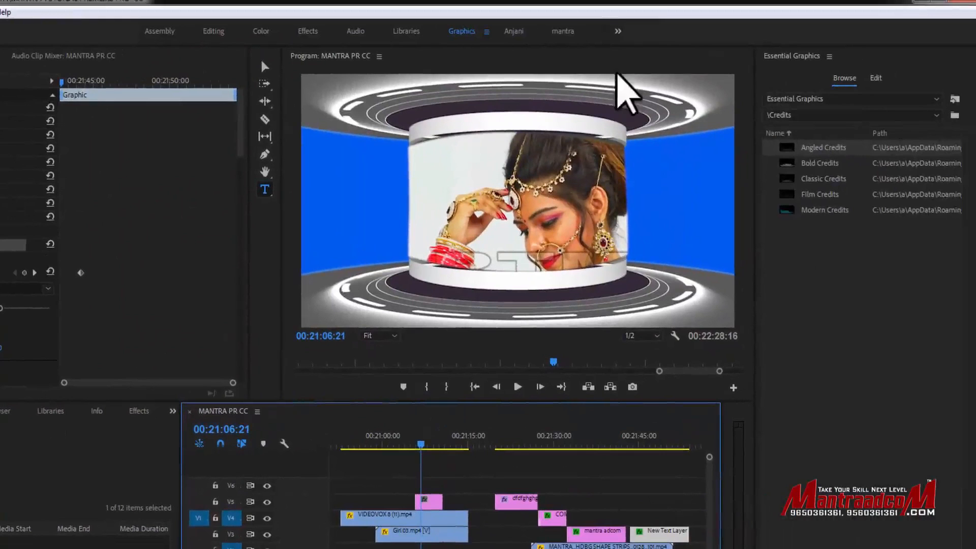
# - Move the Title 02 clip on V5 to start at about 00:21:01:12 and paste a copy after it
pyautogui.click(486, 474)
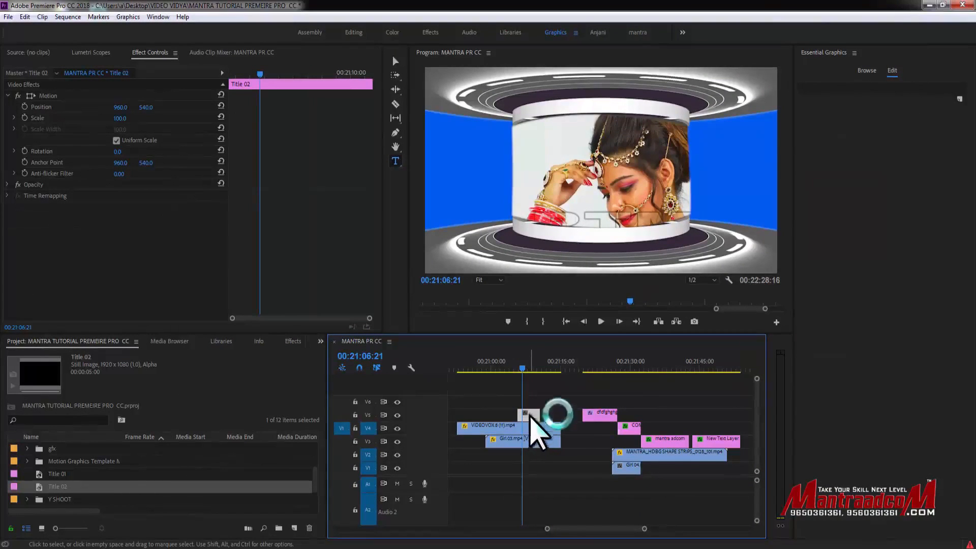
pyautogui.moveTo(540, 411); pyautogui.dragTo(515, 418)
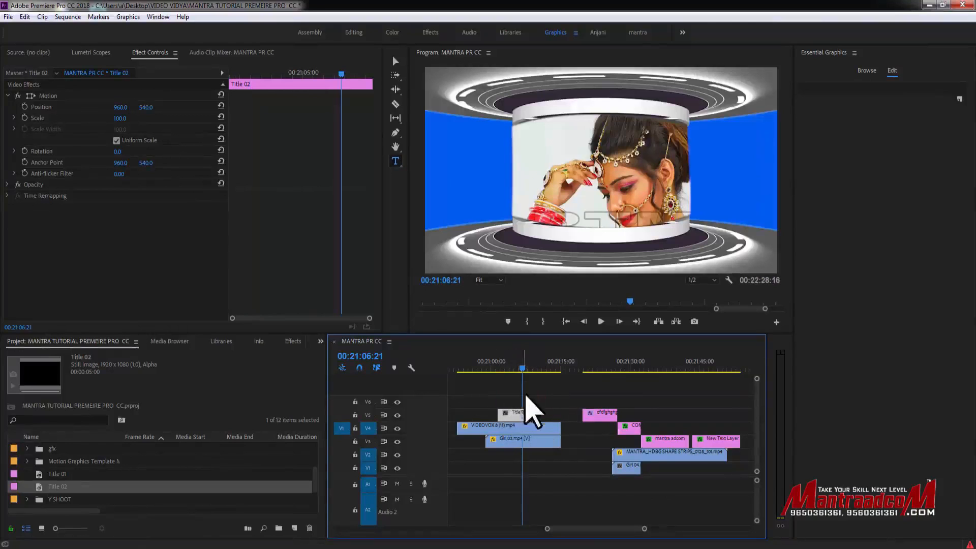
pyautogui.click(540, 361)
pyautogui.hotkey('ctrl', 'v')
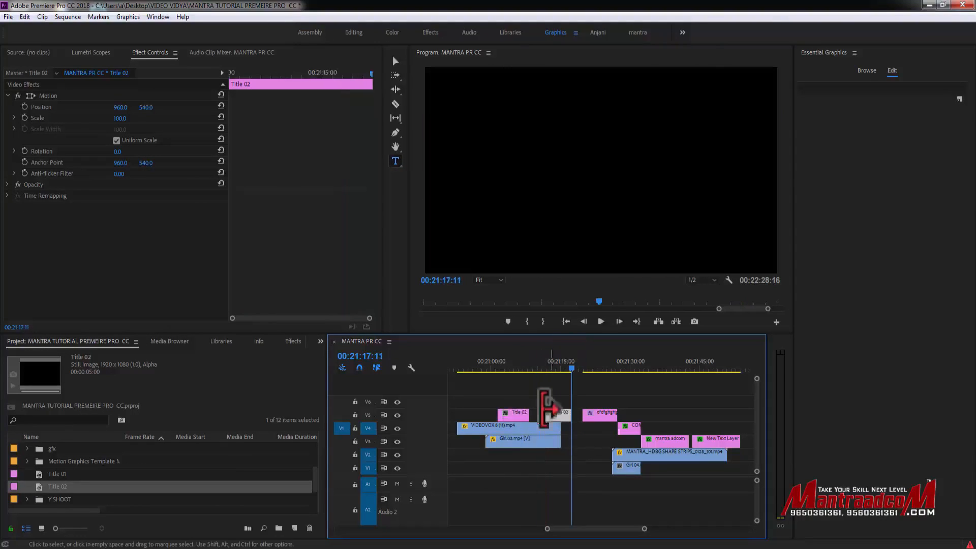
# - Shift the two graphic clips that follow the Title 02 copy later in the sequence and one track higher
pyautogui.click(509, 413)
pyautogui.click(563, 413)
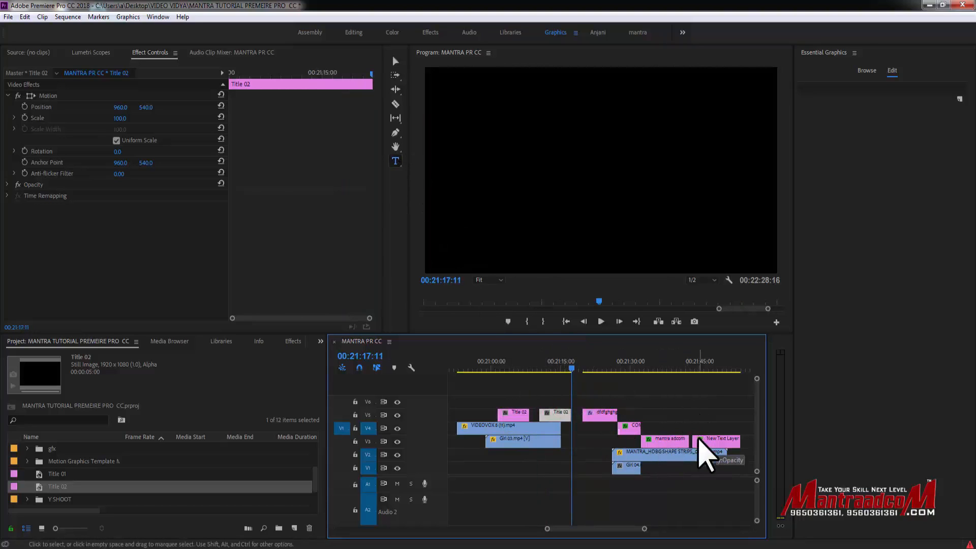
pyautogui.moveTo(638, 395); pyautogui.dragTo(734, 406)
# - Open the first Title 02 clip in the title editor at 00:21:04:11 and enlarge the editor window
pyautogui.moveTo(541, 364); pyautogui.dragTo(511, 371)
pyautogui.click(516, 418)
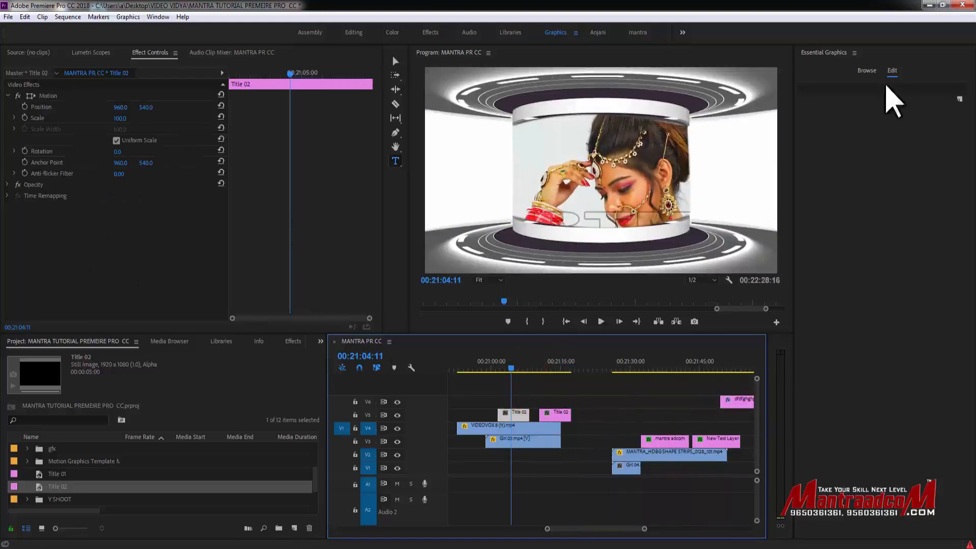
pyautogui.doubleClick(514, 414)
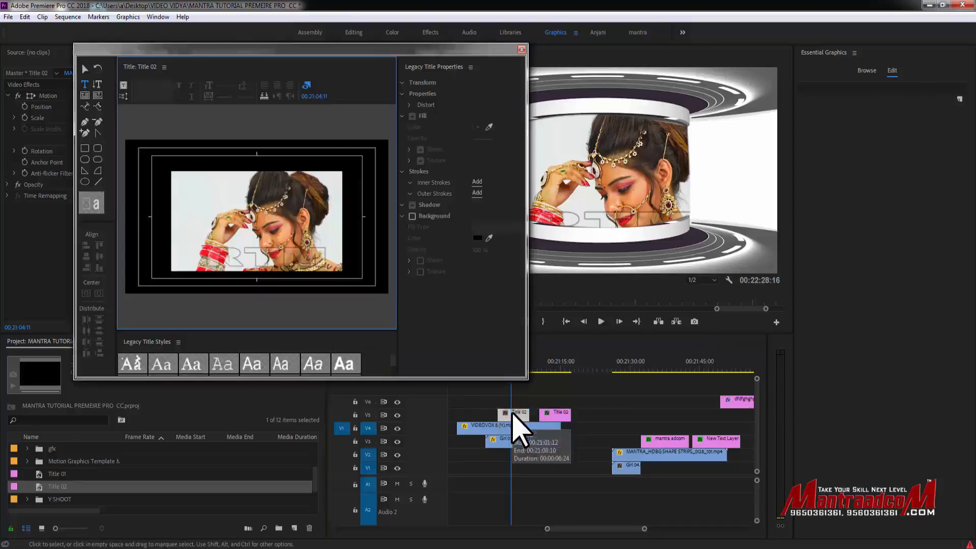
pyautogui.moveTo(143, 53)
pyautogui.mouseDown()
pyautogui.moveTo(214, 57)
pyautogui.moveTo(149, 51)
pyautogui.mouseUp()
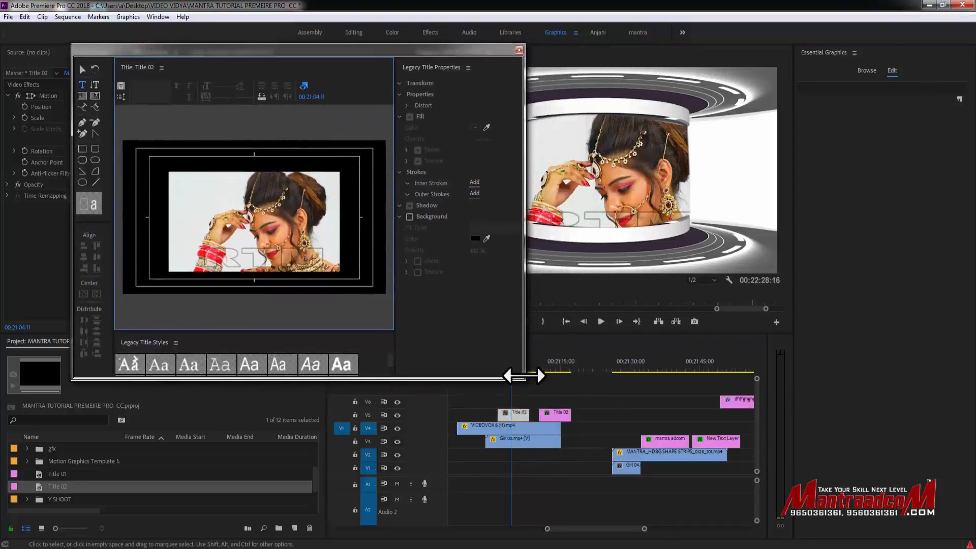
pyautogui.moveTo(522, 377); pyautogui.dragTo(587, 389)
pyautogui.moveTo(441, 247); pyautogui.dragTo(444, 221)
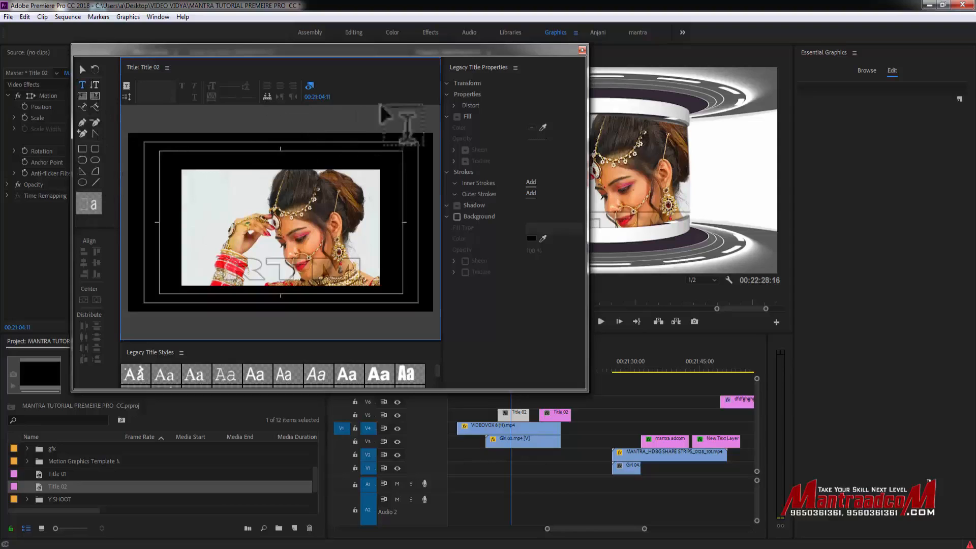
# - Choose the orange-to-yellow gradient title style and add the text "manta adcom" over the upper part of the picture
pyautogui.click(437, 376)
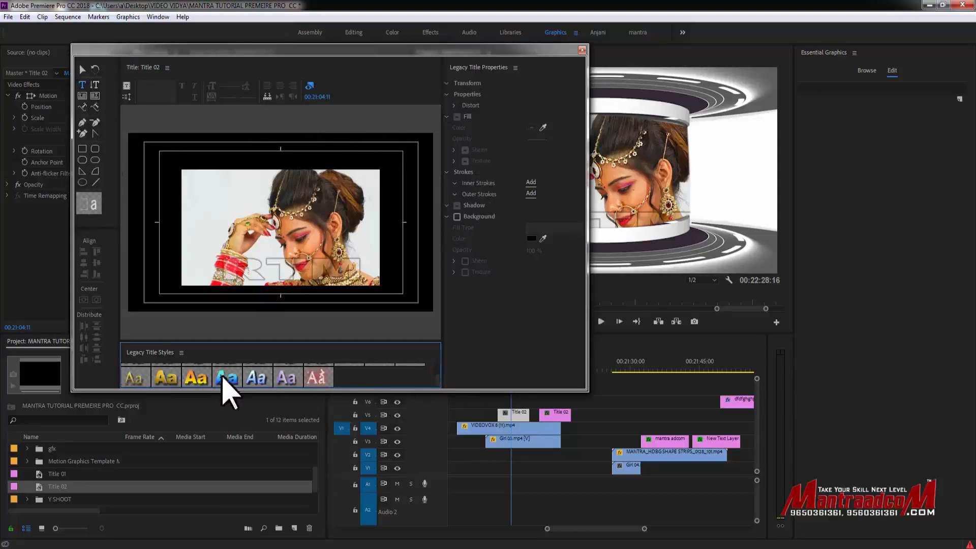
pyautogui.click(196, 378)
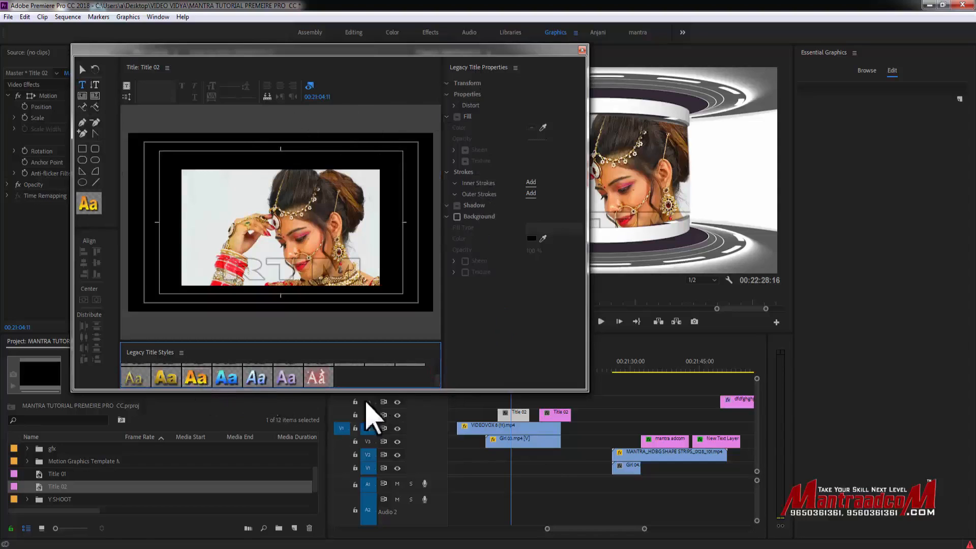
pyautogui.doubleClick(520, 418)
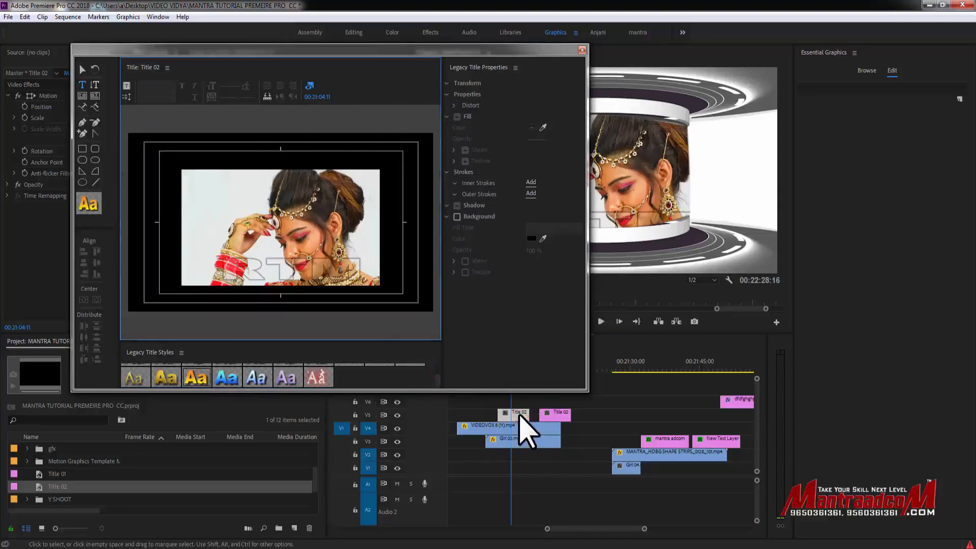
pyautogui.click(82, 85)
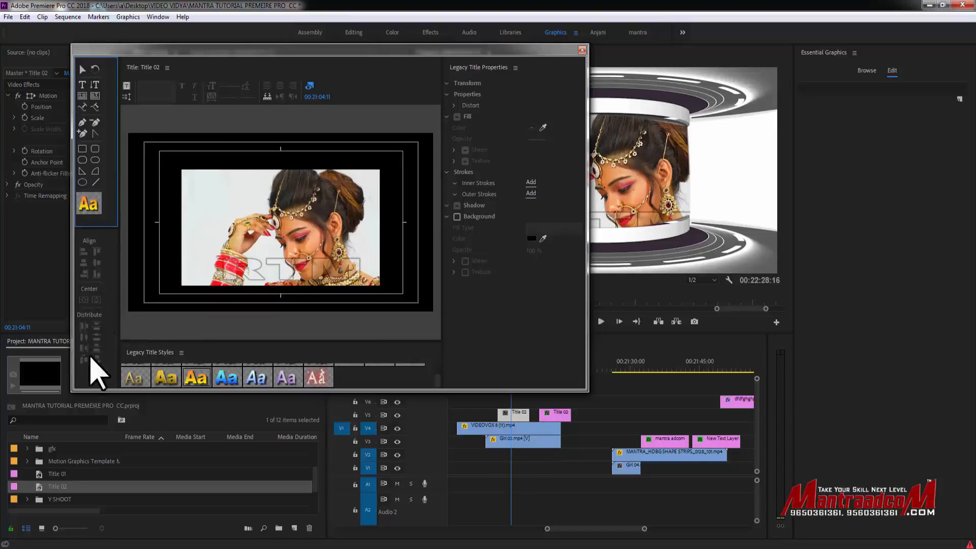
pyautogui.click(219, 203)
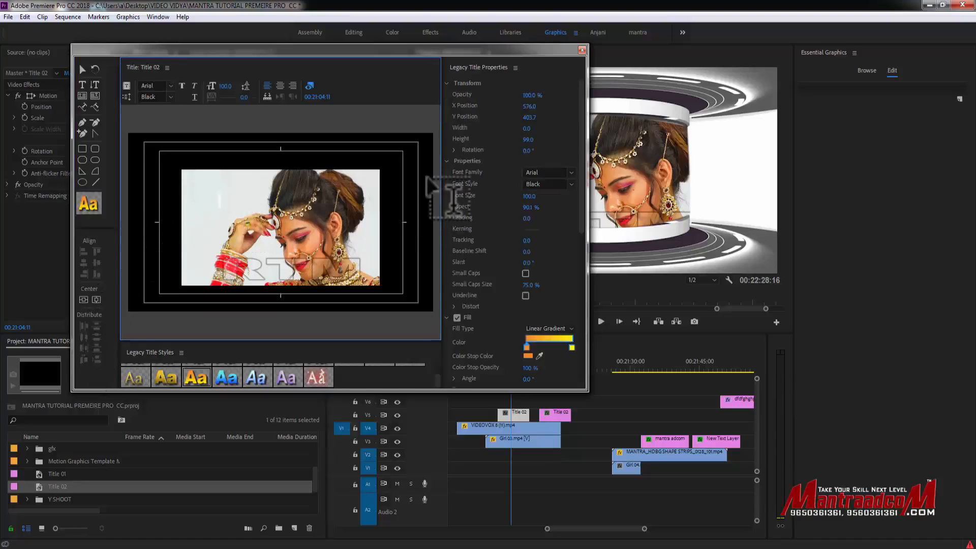
pyautogui.write('manta adcom')
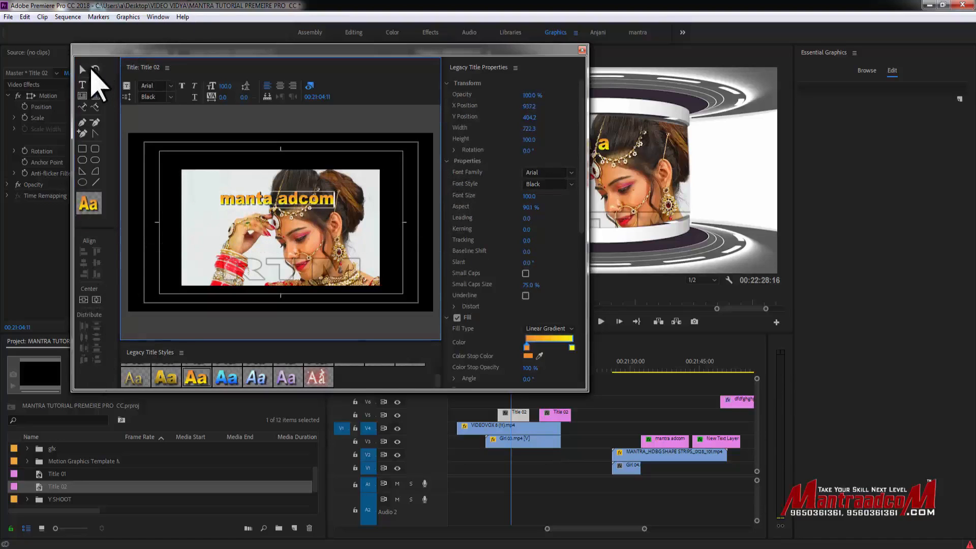
# - Move the title text slightly up and left and scale it up to a font size of about 112.8
pyautogui.click(83, 69)
pyautogui.moveTo(280, 201); pyautogui.dragTo(270, 198)
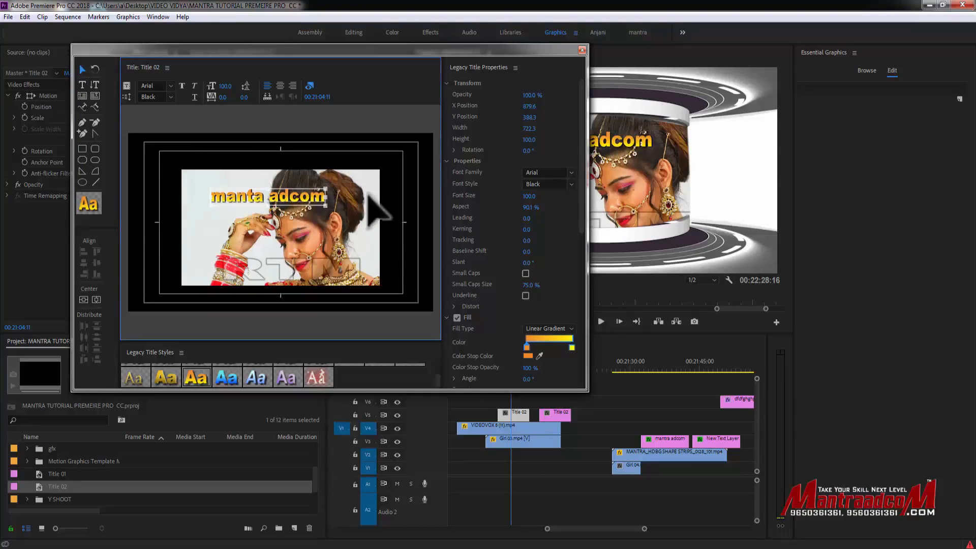
pyautogui.moveTo(308, 200)
pyautogui.mouseDown()
pyautogui.moveTo(367, 170)
pyautogui.moveTo(348, 187)
pyautogui.moveTo(301, 197)
pyautogui.mouseUp()
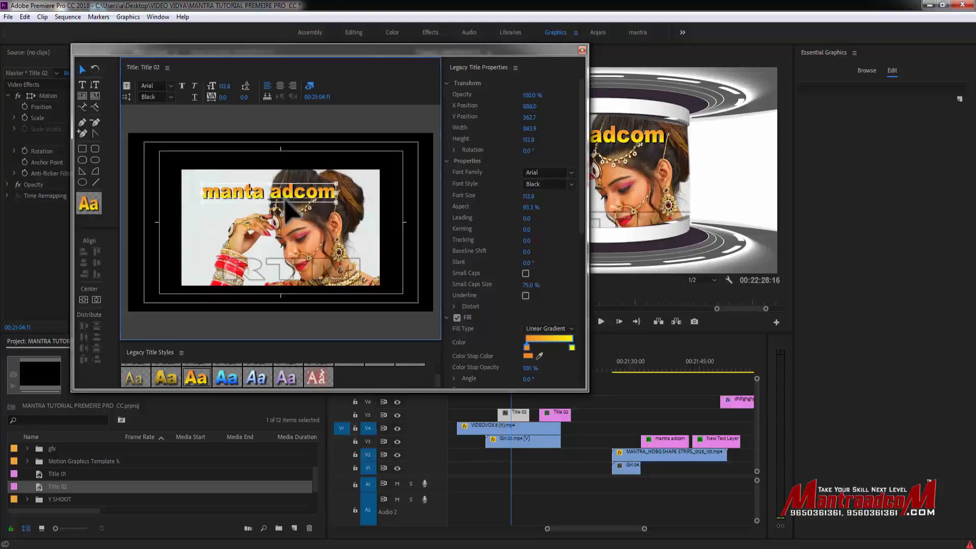
# - Change the title font to Arial Rounded MT with the Regular style
pyautogui.click(171, 87)
pyautogui.click(162, 145)
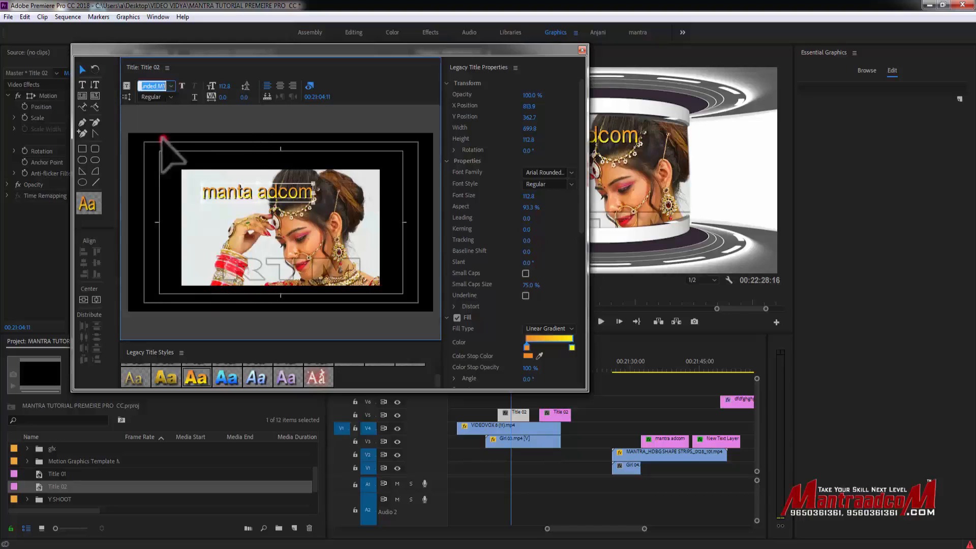
pyautogui.click(170, 97)
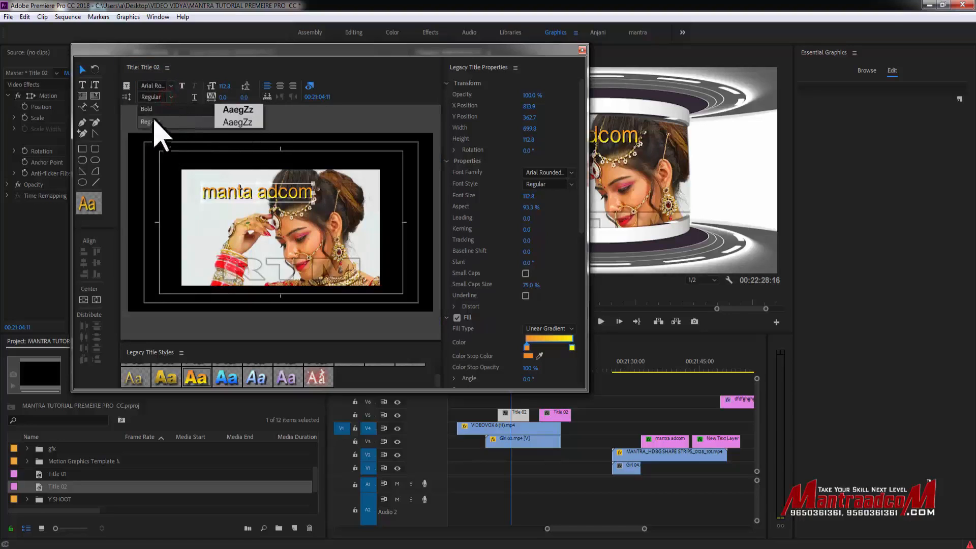
pyautogui.click(155, 123)
# - Set the title's font size to 134.8, kerning to 5 and leading to 2, and right-align the text
pyautogui.moveTo(224, 85); pyautogui.dragTo(245, 87)
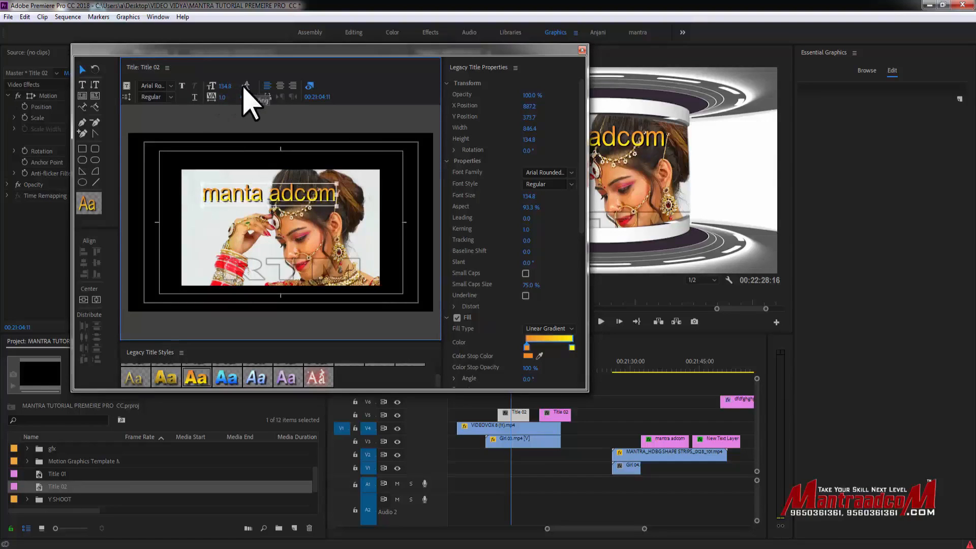
pyautogui.moveTo(226, 96); pyautogui.dragTo(244, 96)
pyautogui.click(267, 87)
pyautogui.click(292, 86)
pyautogui.click(293, 86)
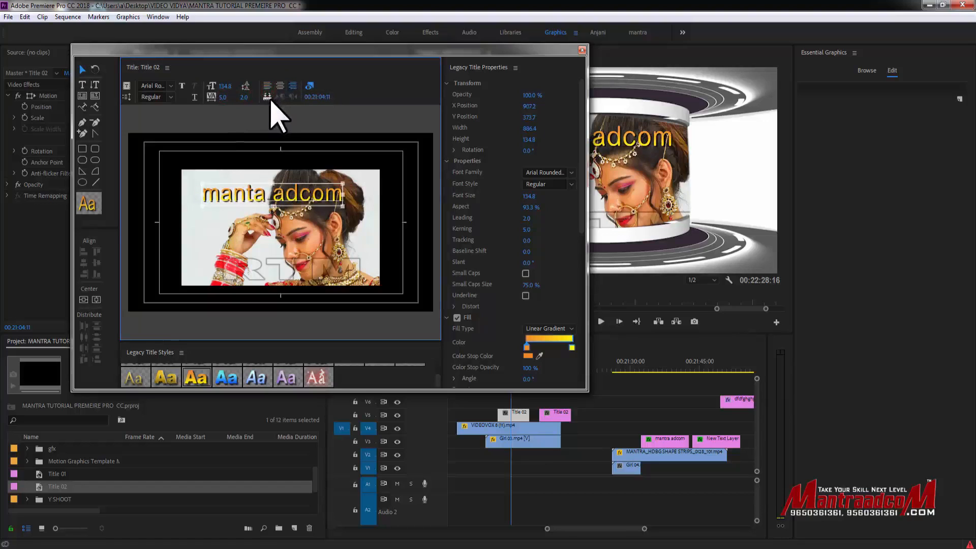
# - Toggle the background video in the title editor off and back on
pyautogui.click(310, 86)
pyautogui.click(309, 85)
pyautogui.click(310, 85)
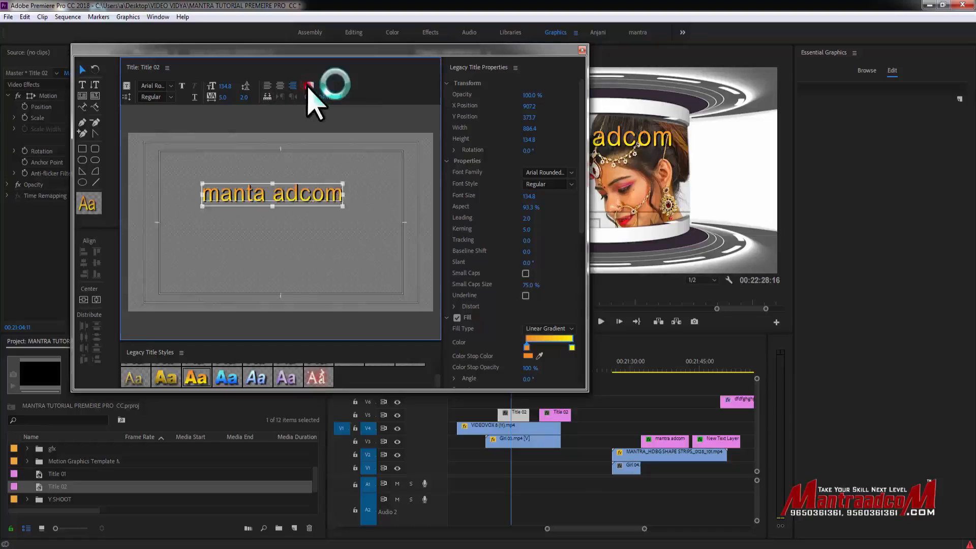
pyautogui.click(310, 86)
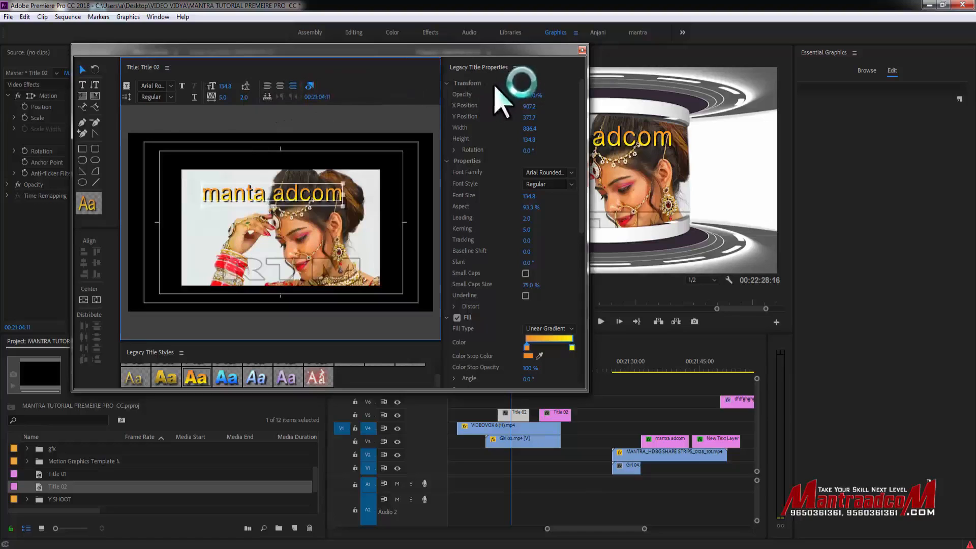
# - Shift the title slightly left and set its font size to 154.8, kerning to 16, leading to 10 and tracking to 9
pyautogui.click(529, 95)
pyautogui.moveTo(534, 106); pyautogui.dragTo(521, 128)
pyautogui.moveTo(529, 196); pyautogui.dragTo(546, 196)
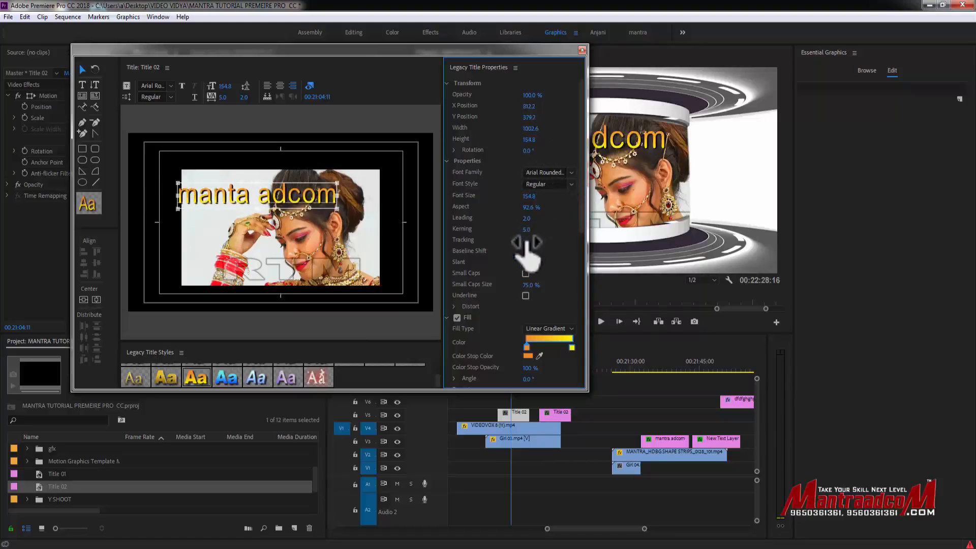
pyautogui.moveTo(527, 229); pyautogui.dragTo(526, 234)
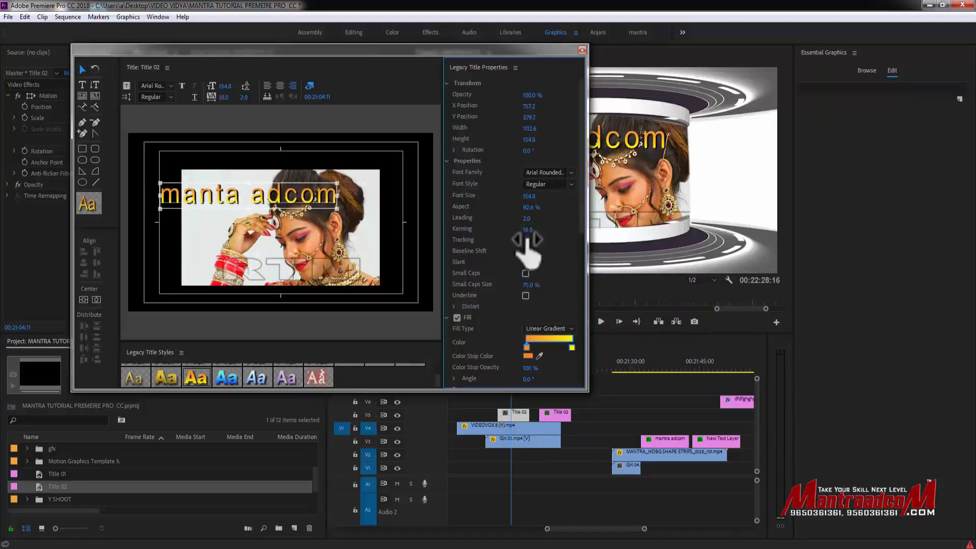
pyautogui.moveTo(526, 240)
pyautogui.mouseDown()
pyautogui.moveTo(547, 240)
pyautogui.moveTo(515, 243)
pyautogui.mouseUp()
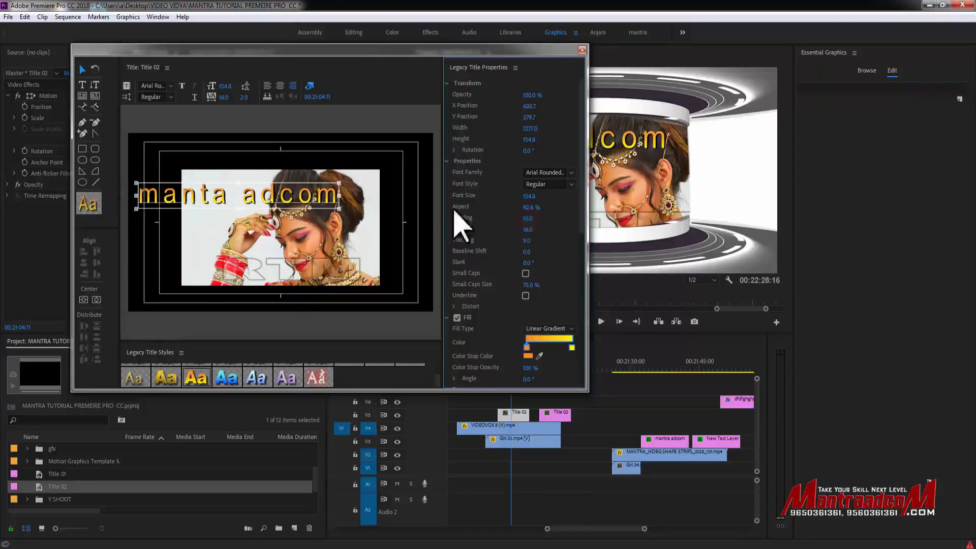
# - Add a second line "Pvt ltd" and a third line with a person's name below "manta adcom"
pyautogui.click(337, 199)
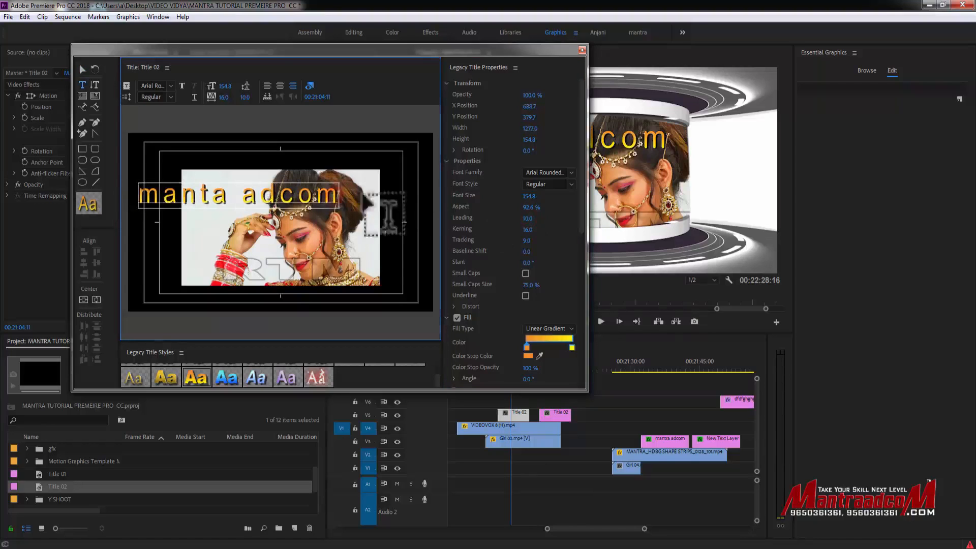
pyautogui.write('Pvt ltd')
pyautogui.press('Return')
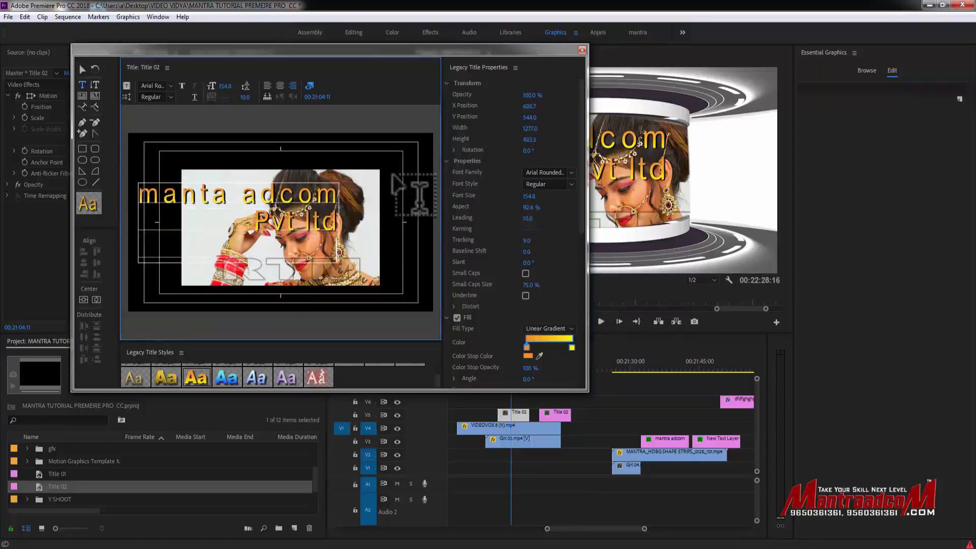
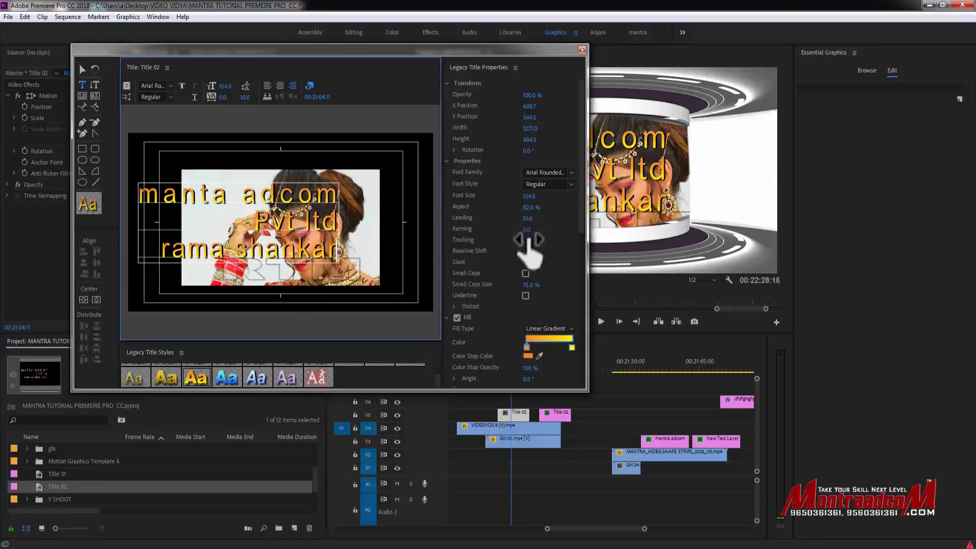
# - Set the title's leading to 0, kerning to -91 and tracking to 8, and left-align its lines after trying centred alignment
pyautogui.moveTo(529, 220); pyautogui.dragTo(480, 230)
pyautogui.moveTo(525, 241)
pyautogui.mouseDown()
pyautogui.moveTo(551, 240)
pyautogui.moveTo(527, 240)
pyautogui.mouseUp()
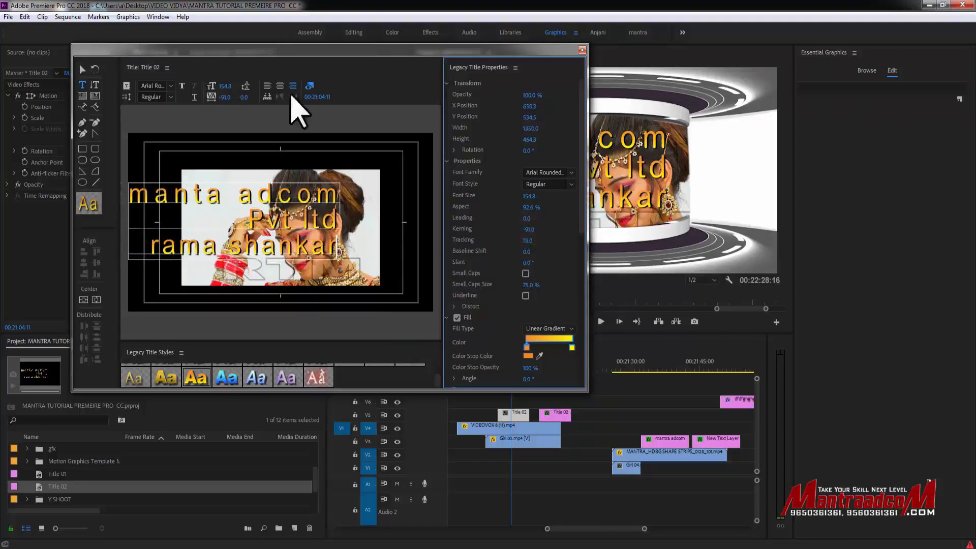
pyautogui.click(280, 85)
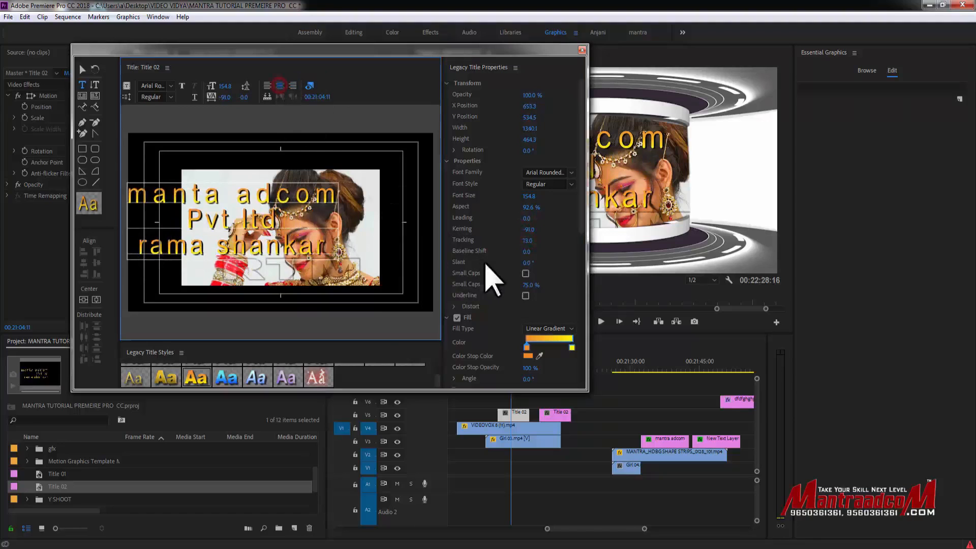
pyautogui.moveTo(529, 242)
pyautogui.mouseDown()
pyautogui.moveTo(541, 242)
pyautogui.moveTo(523, 241)
pyautogui.mouseUp()
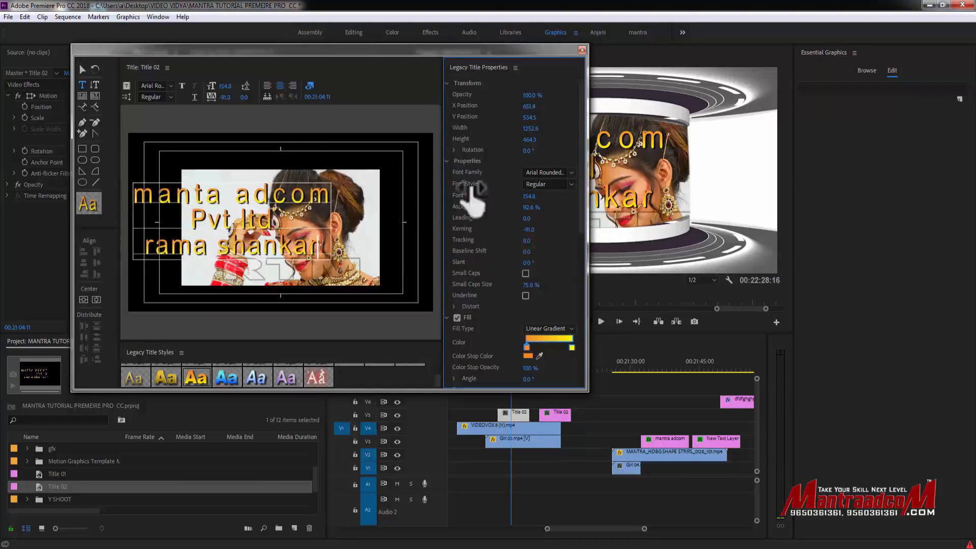
pyautogui.click(267, 85)
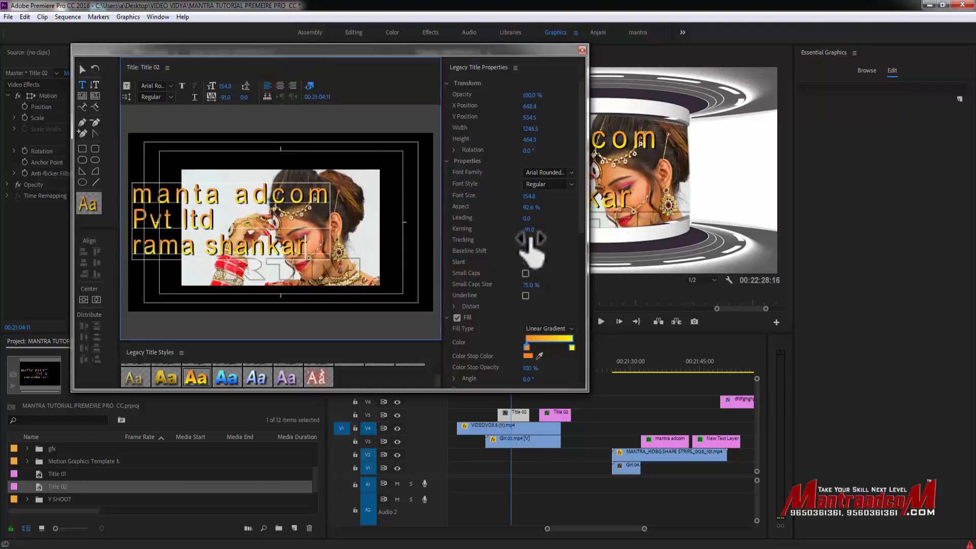
# - Set the title's kerning to -47 and tracking to 14, and move it up and right over the photo
pyautogui.moveTo(529, 230); pyautogui.dragTo(552, 231)
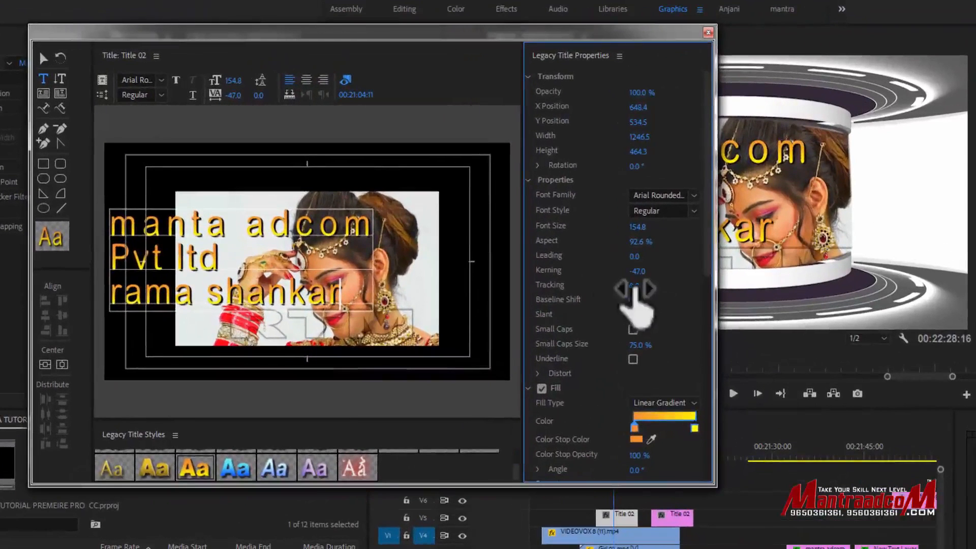
pyautogui.moveTo(634, 286)
pyautogui.mouseDown()
pyautogui.moveTo(656, 286)
pyautogui.moveTo(641, 286)
pyautogui.mouseUp()
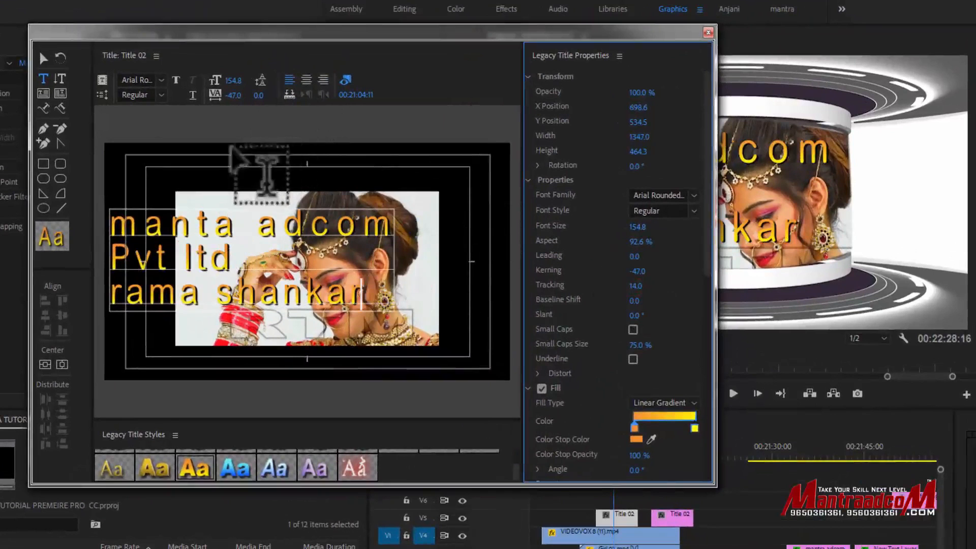
pyautogui.click(43, 59)
pyautogui.click(227, 236)
pyautogui.moveTo(227, 235); pyautogui.dragTo(290, 209)
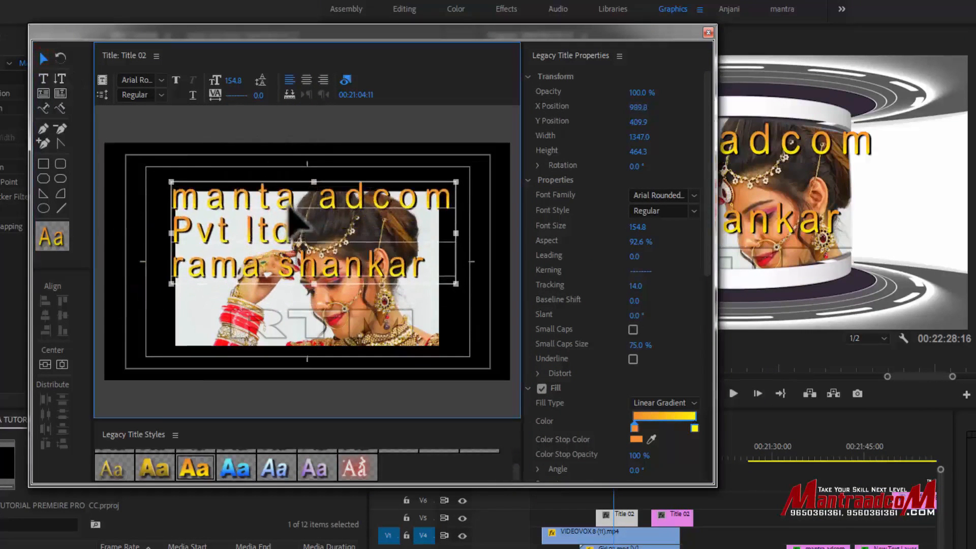
# - Toggle underline and small caps on the title on and back off
pyautogui.click(633, 358)
pyautogui.click(633, 359)
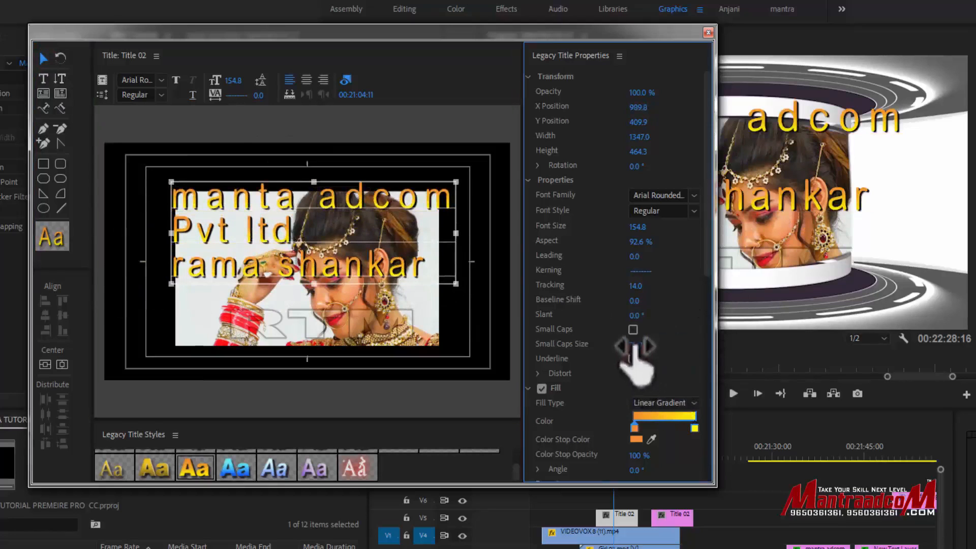
pyautogui.click(632, 330)
pyautogui.click(633, 330)
pyautogui.click(633, 330)
pyautogui.click(633, 330)
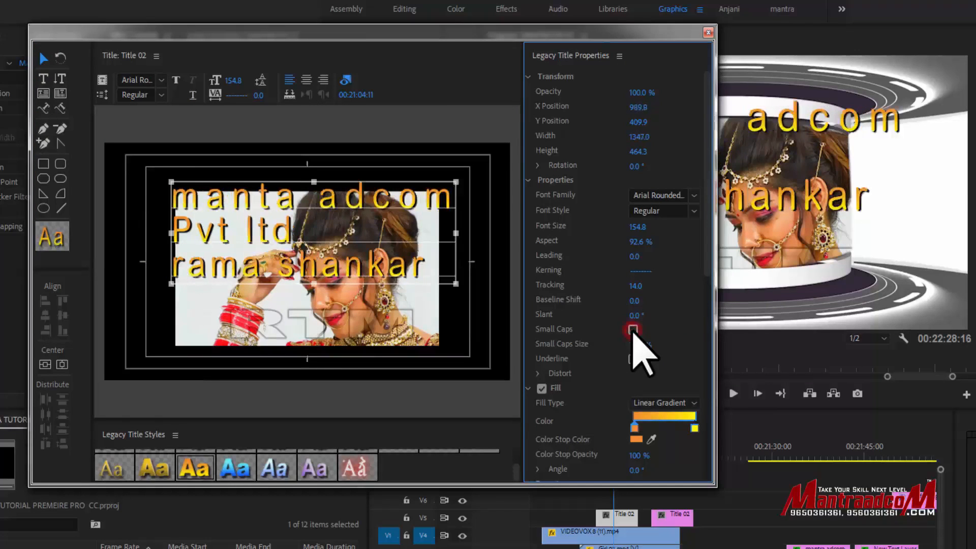
pyautogui.click(633, 330)
pyautogui.click(633, 330)
# - Set the title's slant to 37° and baseline shift to 13, and reset its rotation to 0° after a trial tilt
pyautogui.moveTo(634, 318); pyautogui.dragTo(652, 318)
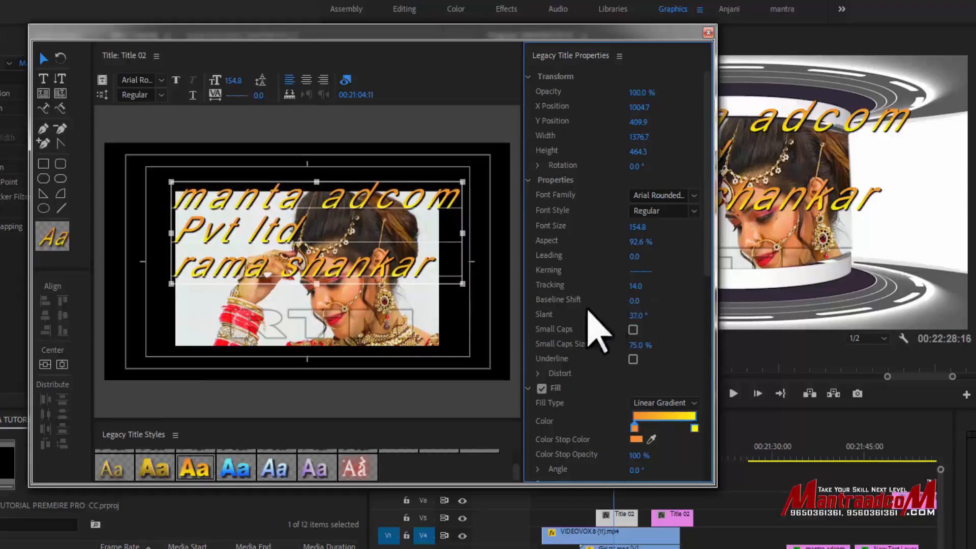
pyautogui.moveTo(635, 300)
pyautogui.mouseDown()
pyautogui.moveTo(655, 300)
pyautogui.moveTo(621, 301)
pyautogui.mouseUp()
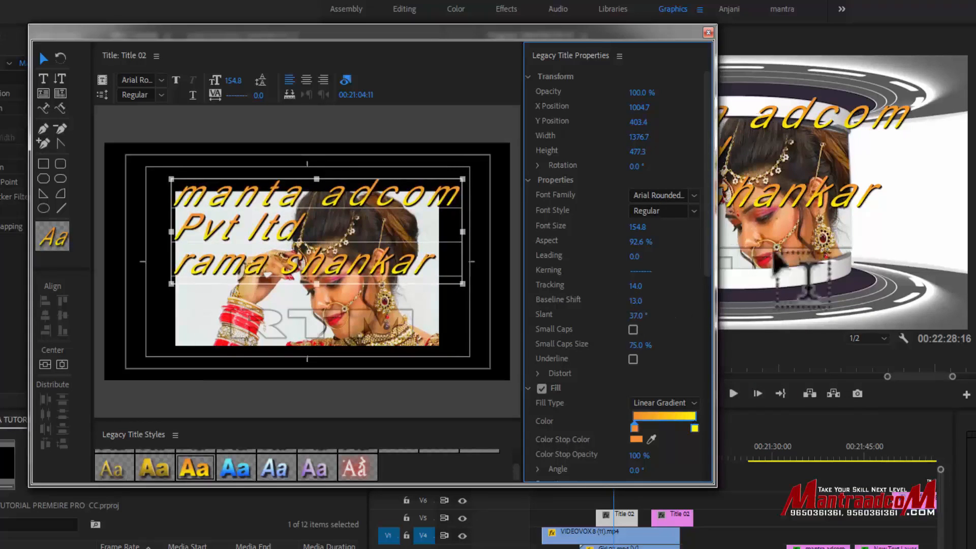
pyautogui.moveTo(636, 166); pyautogui.dragTo(625, 166)
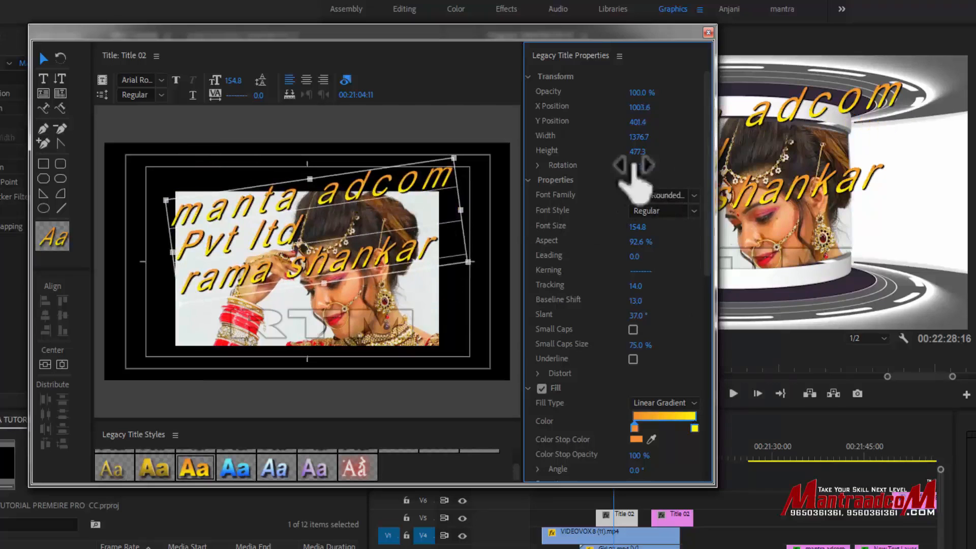
pyautogui.write('0')
pyautogui.press('Return')
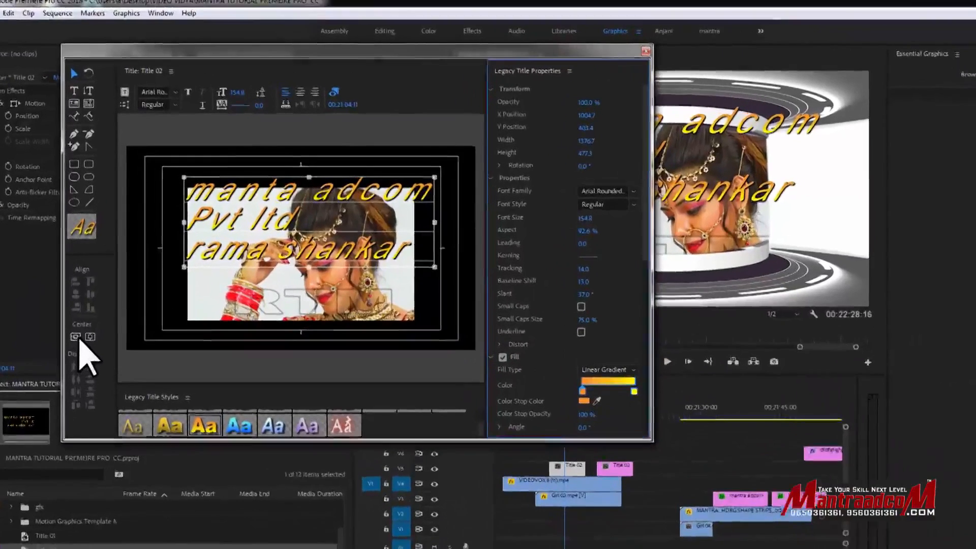
# - Center the title horizontally and vertically in the frame
pyautogui.click(62, 365)
pyautogui.click(87, 359)
pyautogui.click(70, 359)
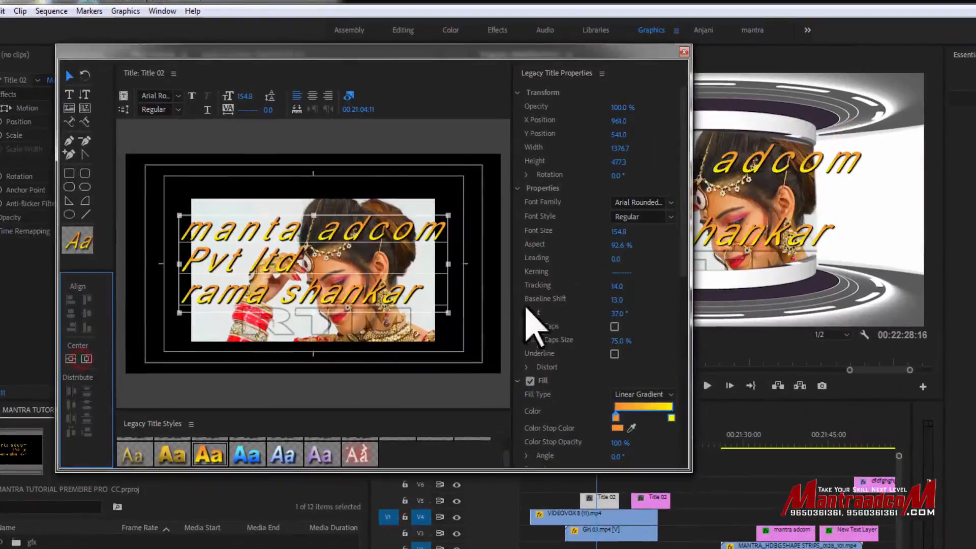
# - Enlarge the title editor window and expand the title styles area to show all style swatches
pyautogui.moveTo(686, 159)
pyautogui.mouseDown()
pyautogui.moveTo(682, 305)
pyautogui.moveTo(577, 414)
pyautogui.mouseUp()
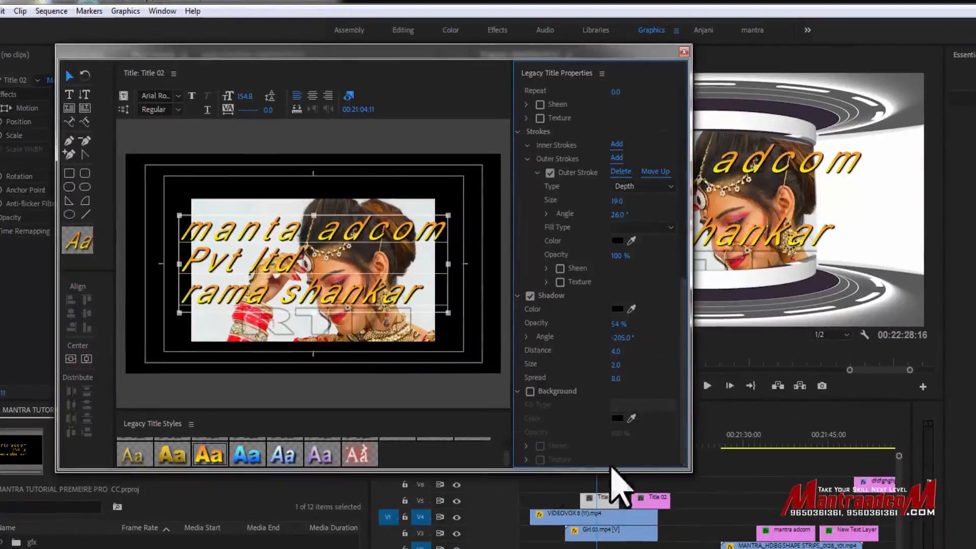
pyautogui.moveTo(686, 470); pyautogui.dragTo(791, 548)
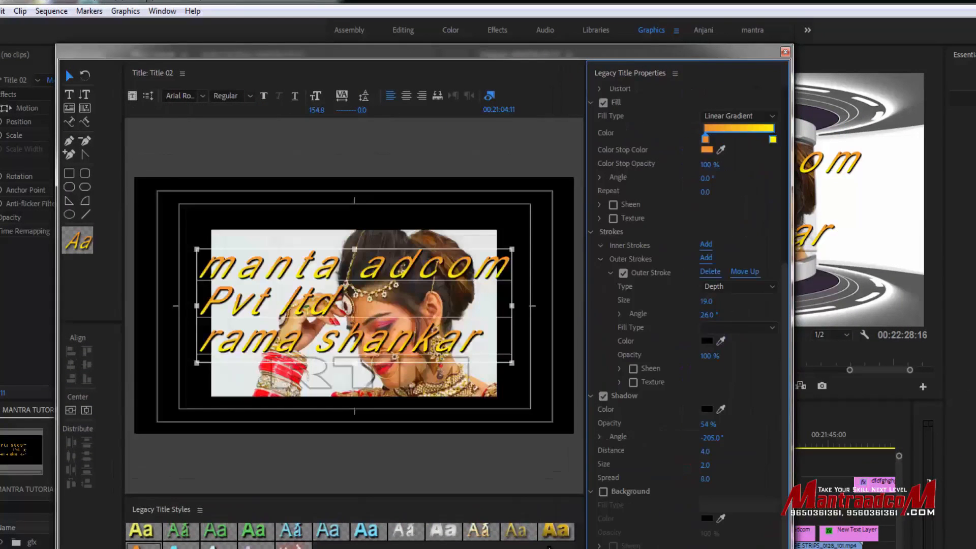
pyautogui.moveTo(531, 495); pyautogui.dragTo(512, 337)
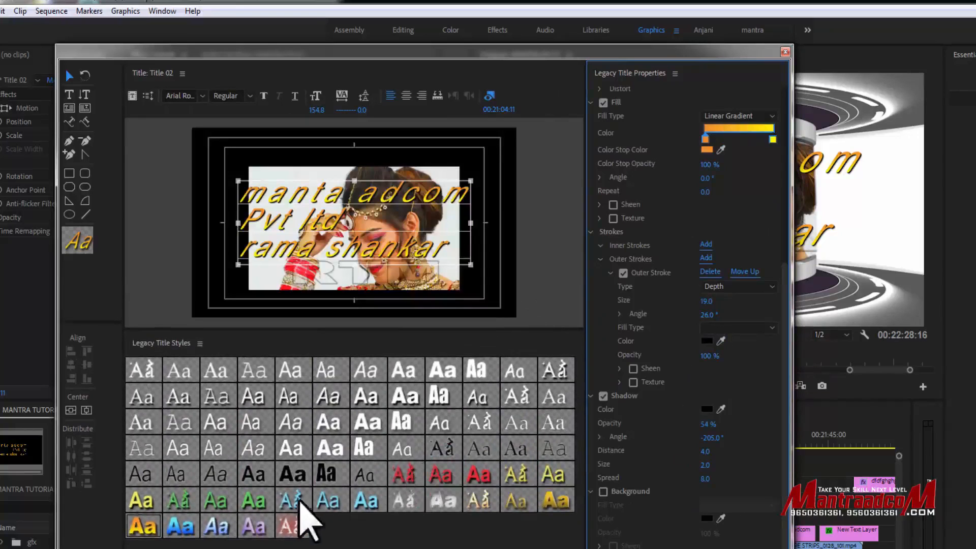
# - Try several preset styles on the title, including light blue Radioactive and white Arial Black with a shadow
pyautogui.click(254, 504)
pyautogui.click(300, 502)
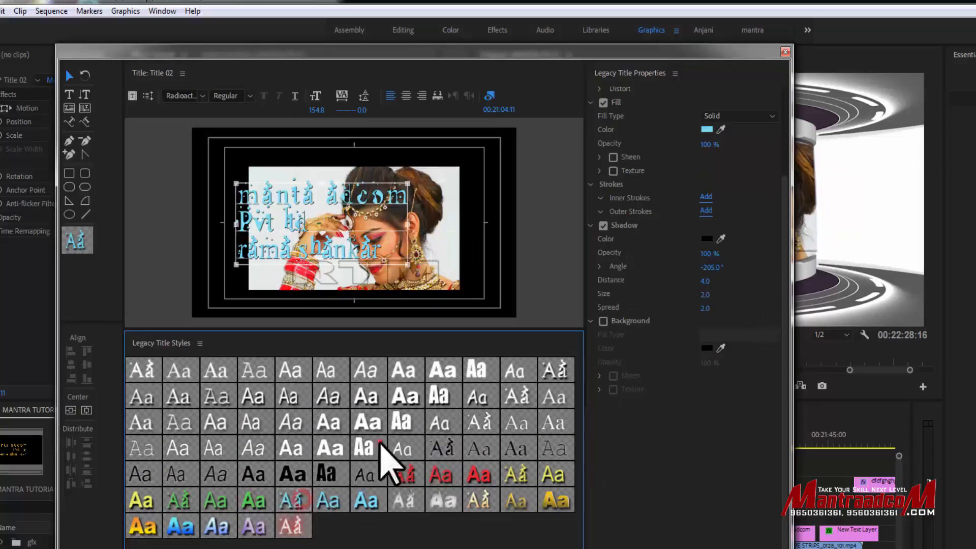
pyautogui.click(367, 402)
pyautogui.click(249, 445)
pyautogui.click(365, 418)
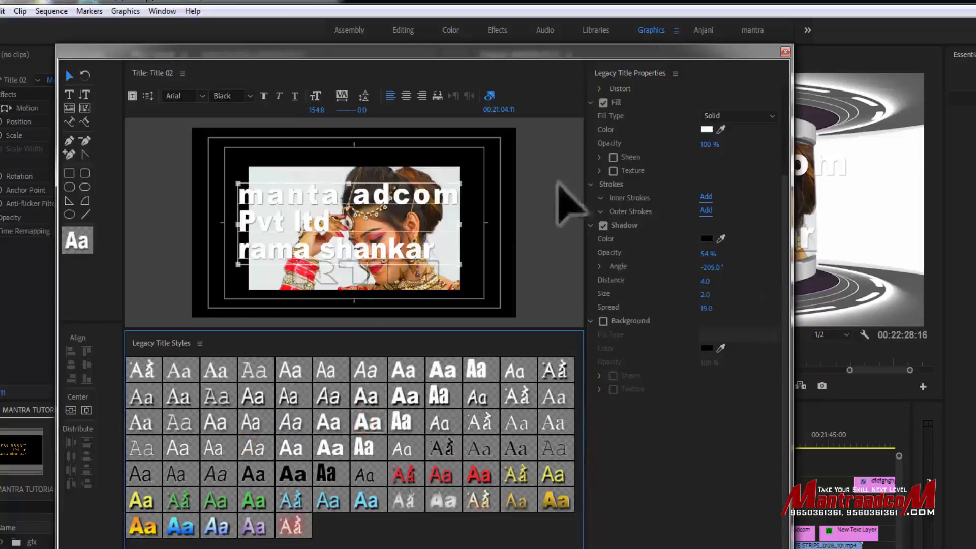
pyautogui.click(707, 130)
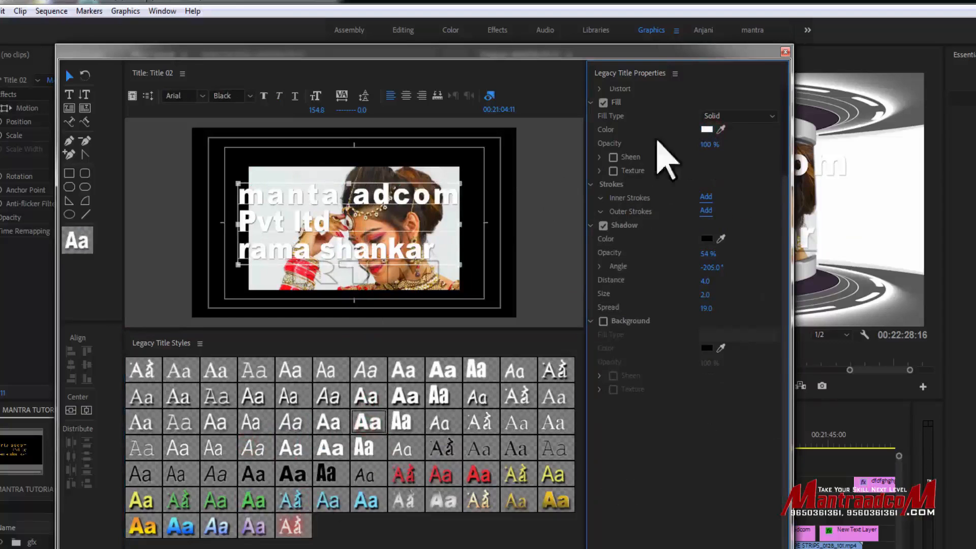
pyautogui.click(402, 399)
# - Place the text cursor between letters of the title's first line to examine their kerning
pyautogui.click(69, 95)
pyautogui.click(329, 214)
pyautogui.click(324, 205)
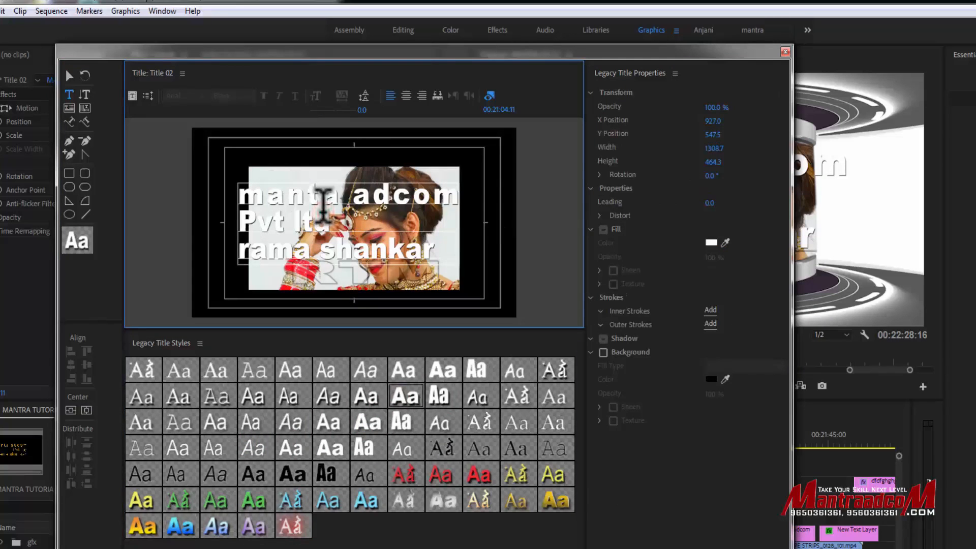
pyautogui.click(392, 195)
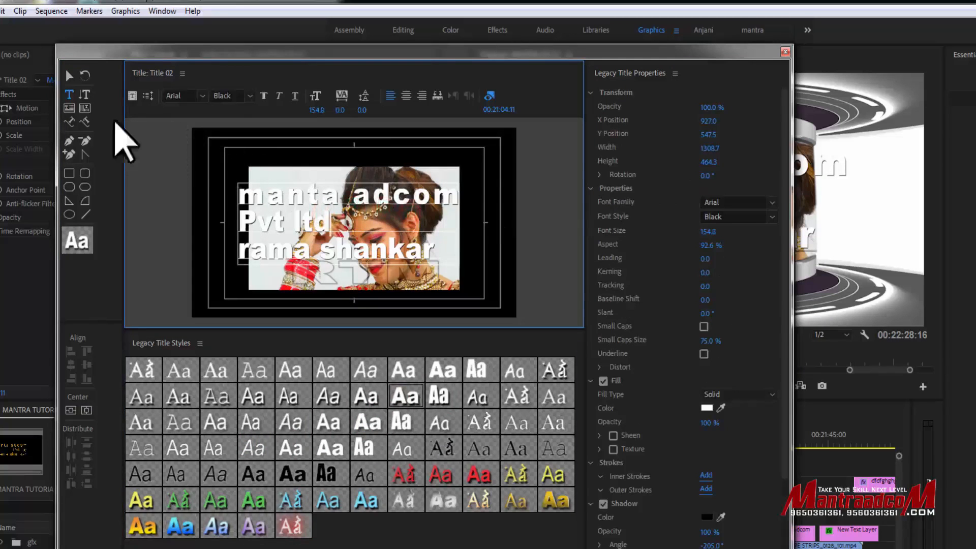
pyautogui.click(70, 75)
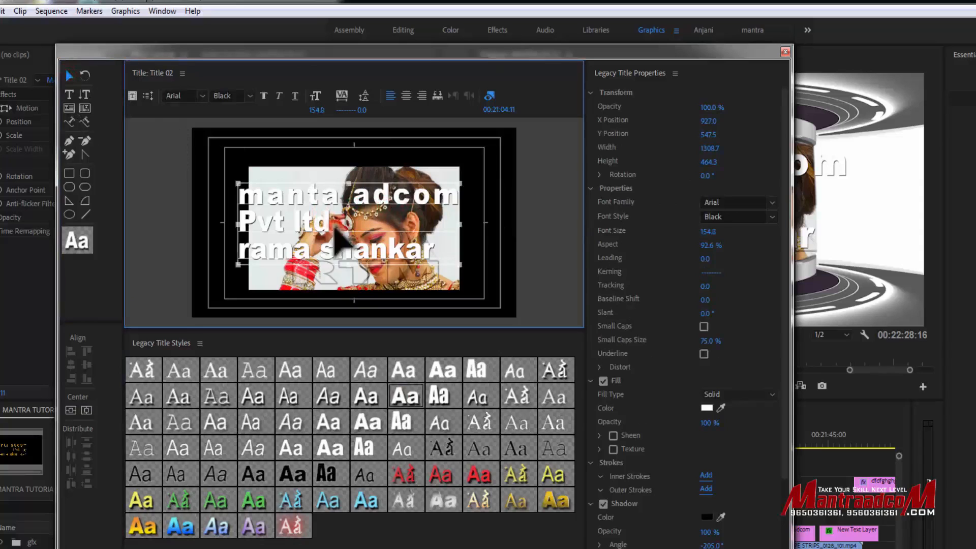
pyautogui.press('t')
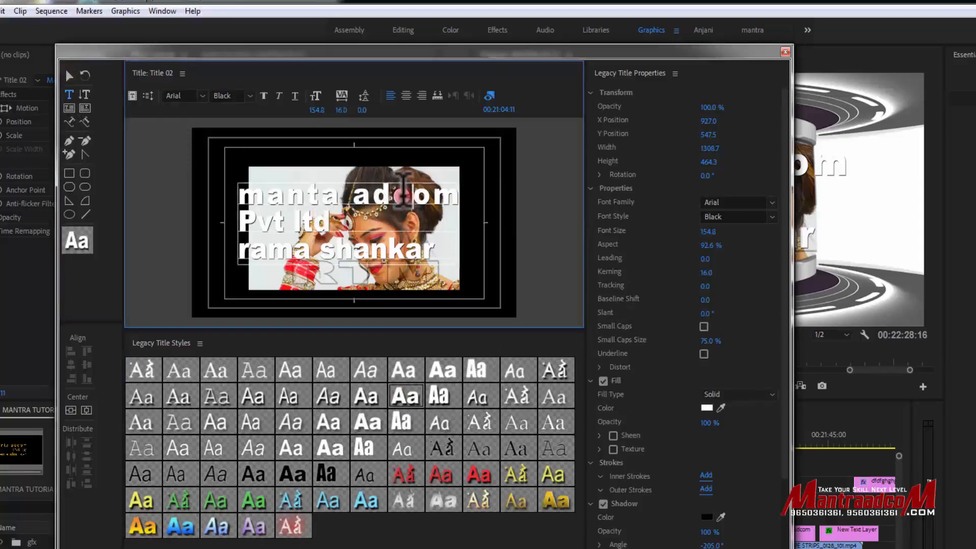
pyautogui.click(499, 219)
pyautogui.click(70, 75)
# - Collapse the Properties, Fill and Strokes sections of the title properties, keeping Shadow expanded
pyautogui.click(591, 188)
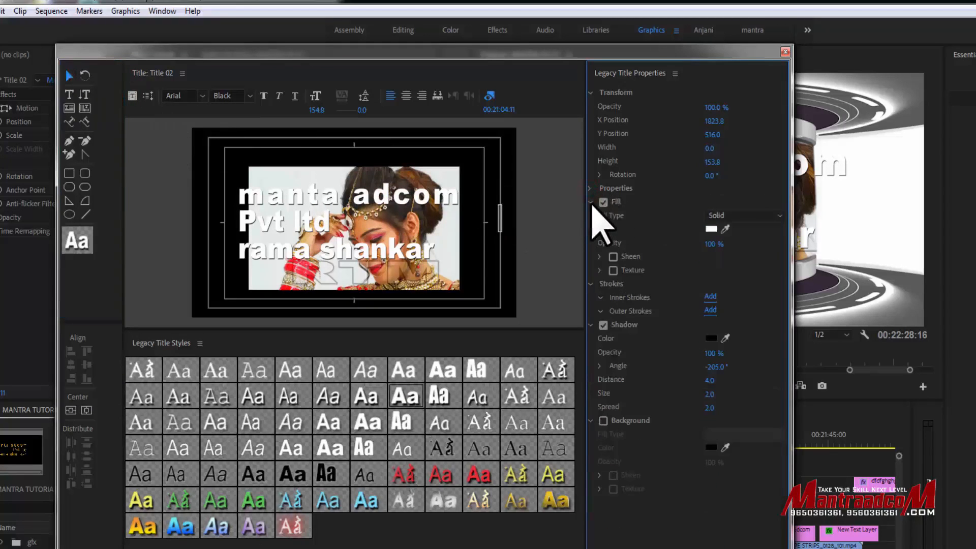
pyautogui.click(590, 202)
pyautogui.click(590, 216)
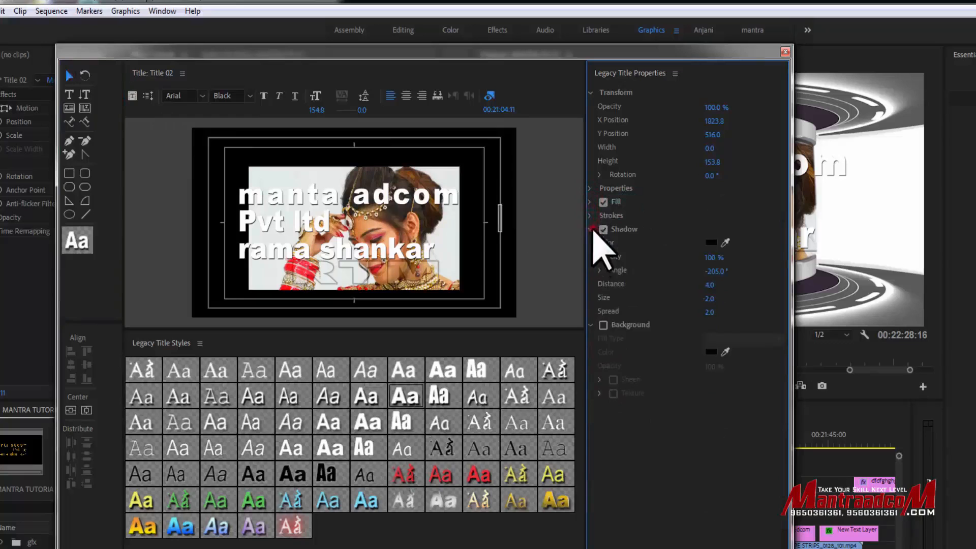
pyautogui.click(590, 229)
pyautogui.click(591, 243)
pyautogui.click(590, 230)
# - Try white, black, green and red preset styles on the title and apply the red Arial Bold style with a shadow
pyautogui.click(395, 393)
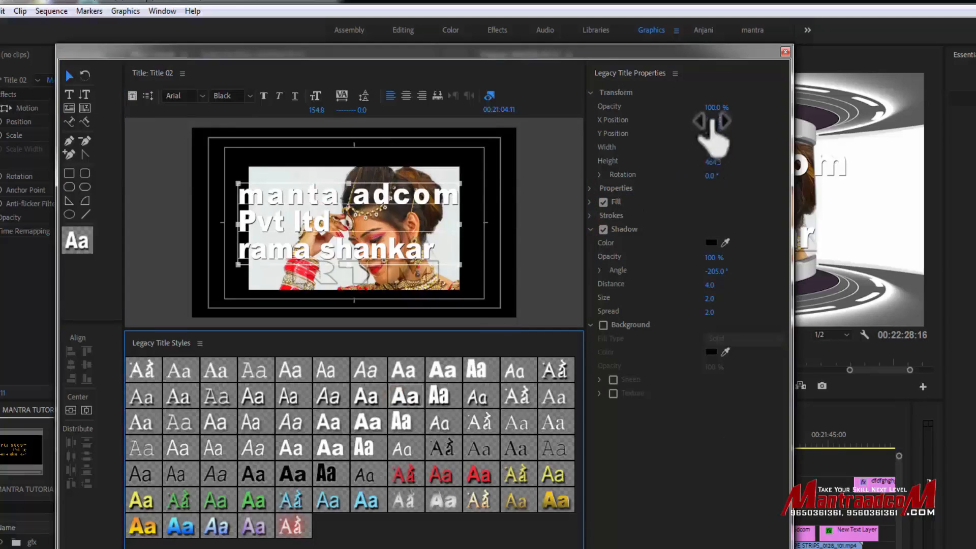
pyautogui.click(440, 475)
pyautogui.click(514, 475)
pyautogui.click(496, 476)
pyautogui.click(299, 475)
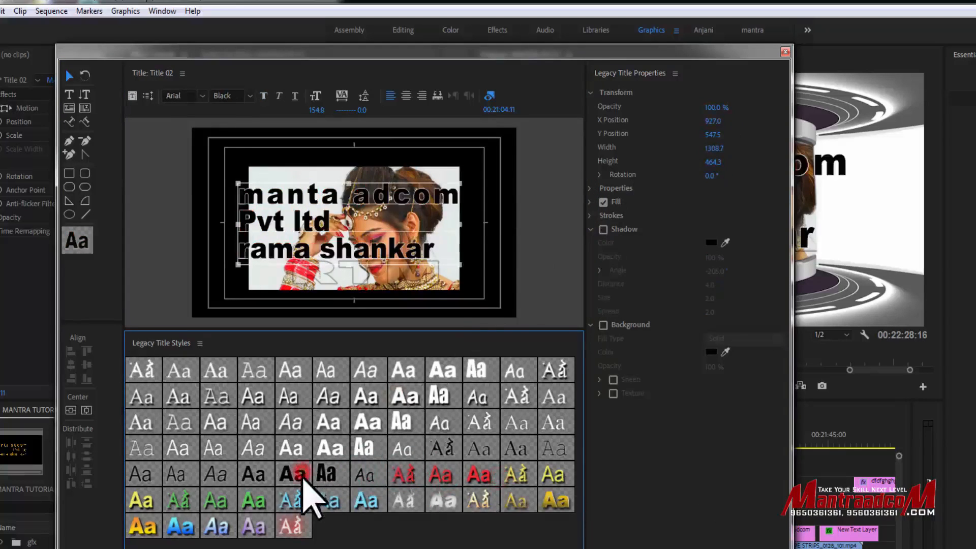
pyautogui.click(262, 501)
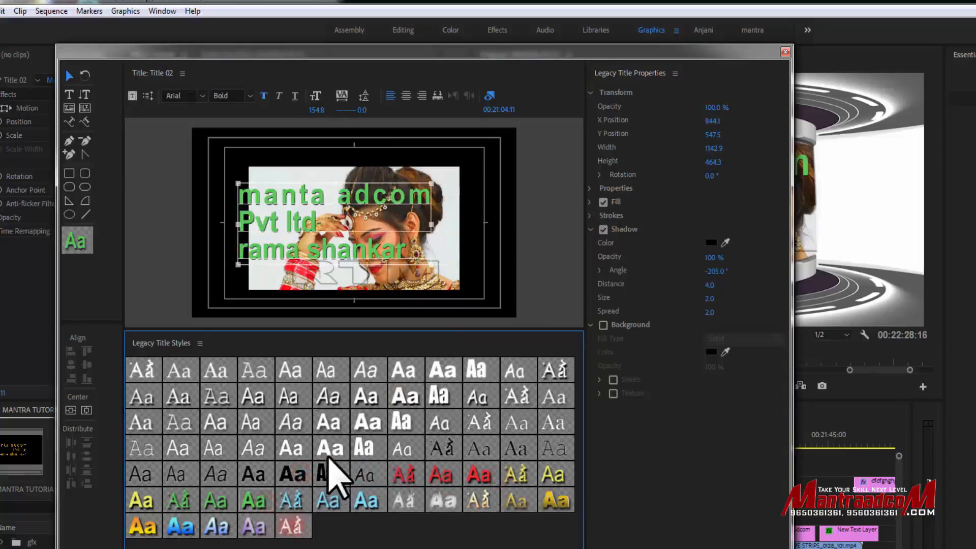
pyautogui.click(327, 473)
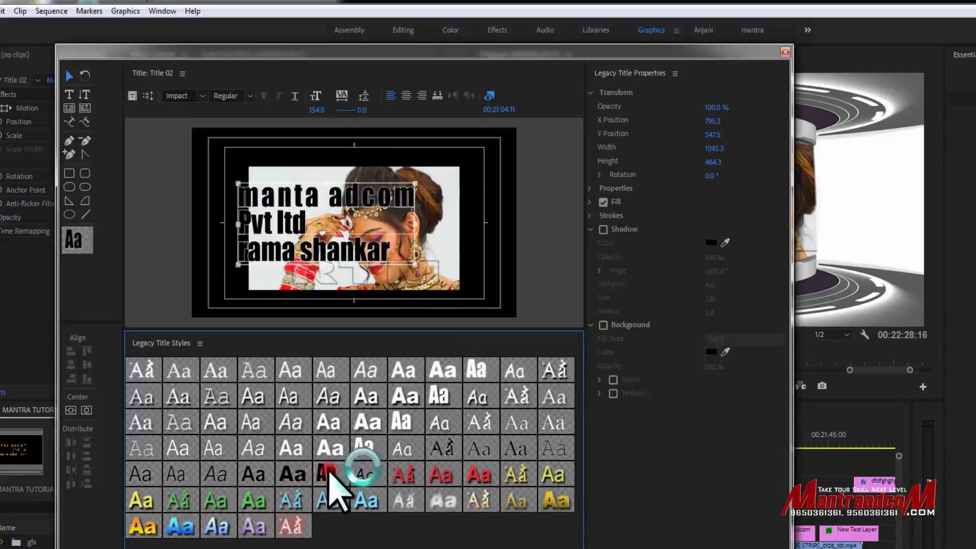
pyautogui.click(332, 448)
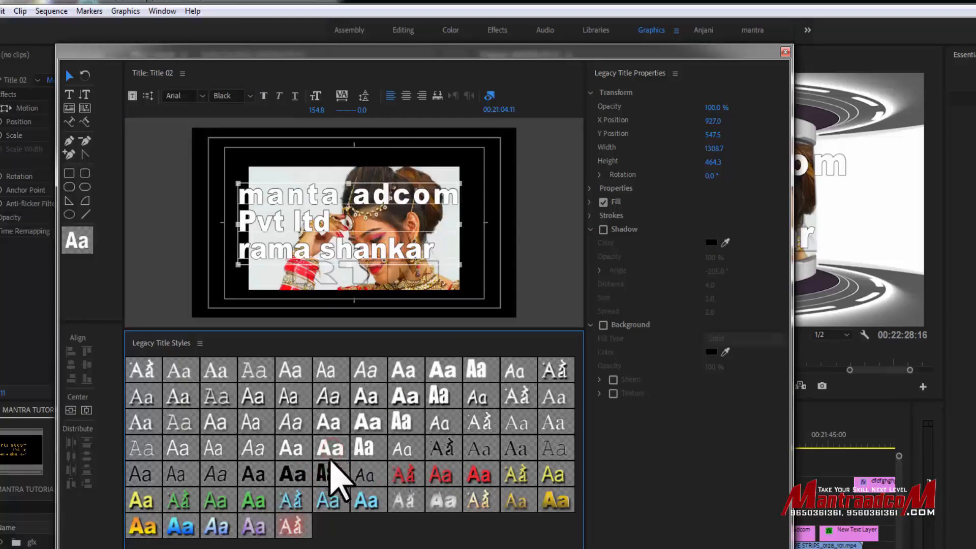
pyautogui.click(327, 473)
pyautogui.click(405, 473)
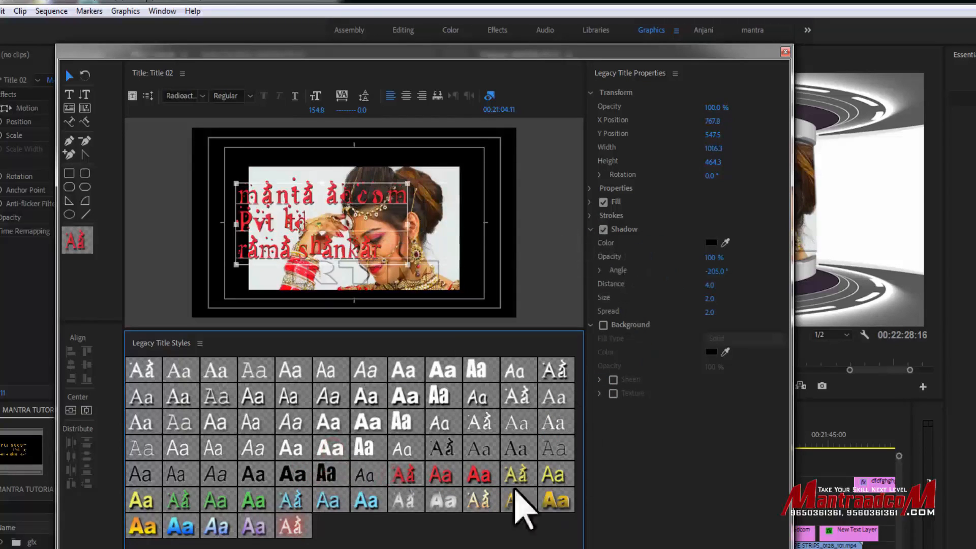
pyautogui.click(479, 475)
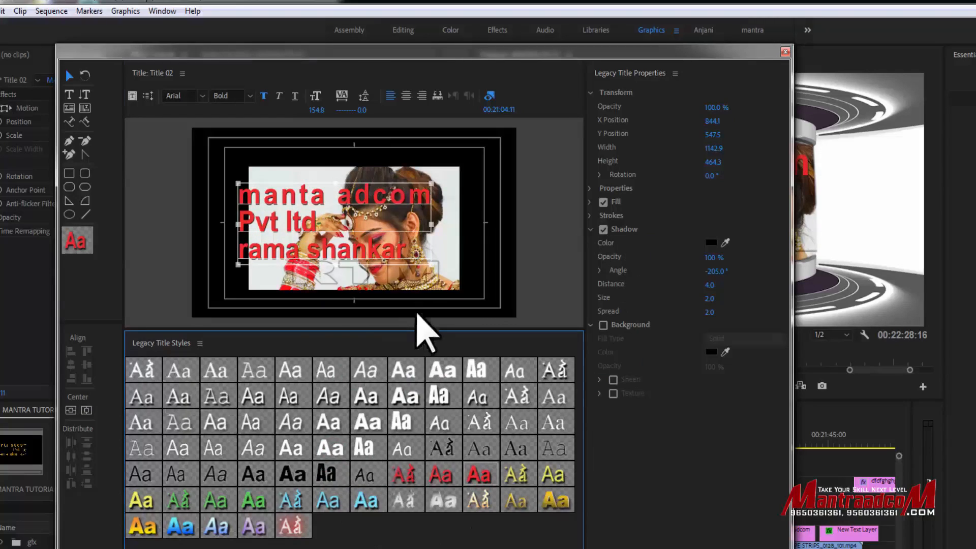
# - Switch the title style swatches to small thumbnails and back to large thumbnails
pyautogui.rightClick(368, 526)
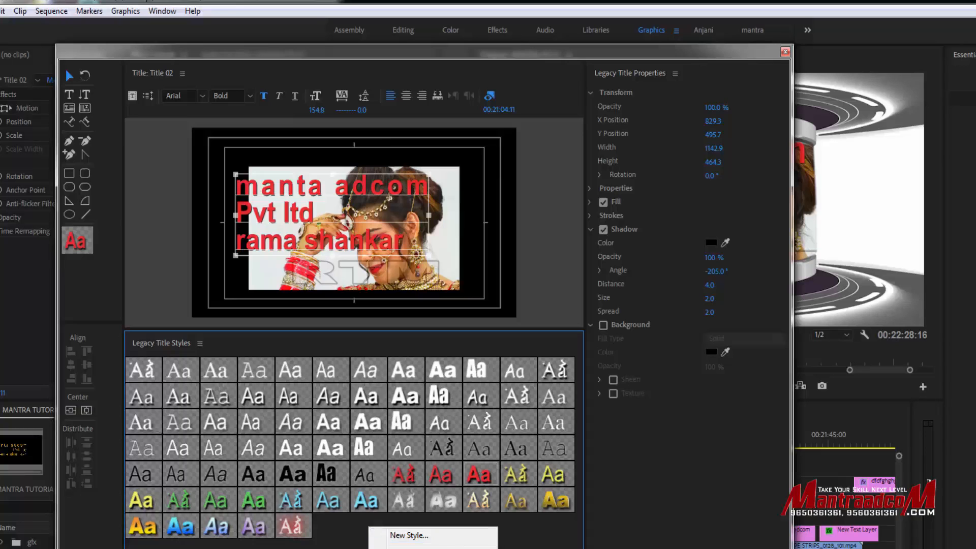
pyautogui.click(424, 548)
pyautogui.rightClick(404, 484)
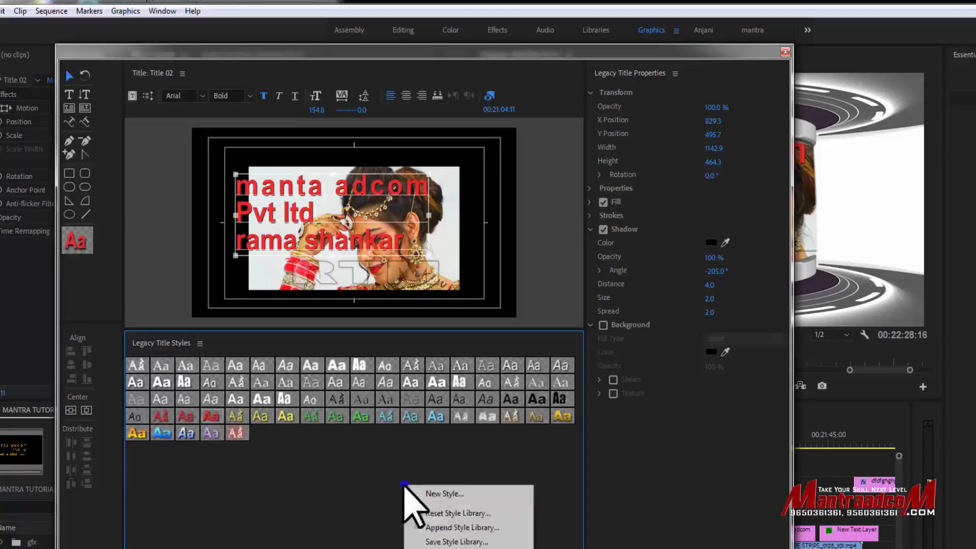
pyautogui.click(425, 547)
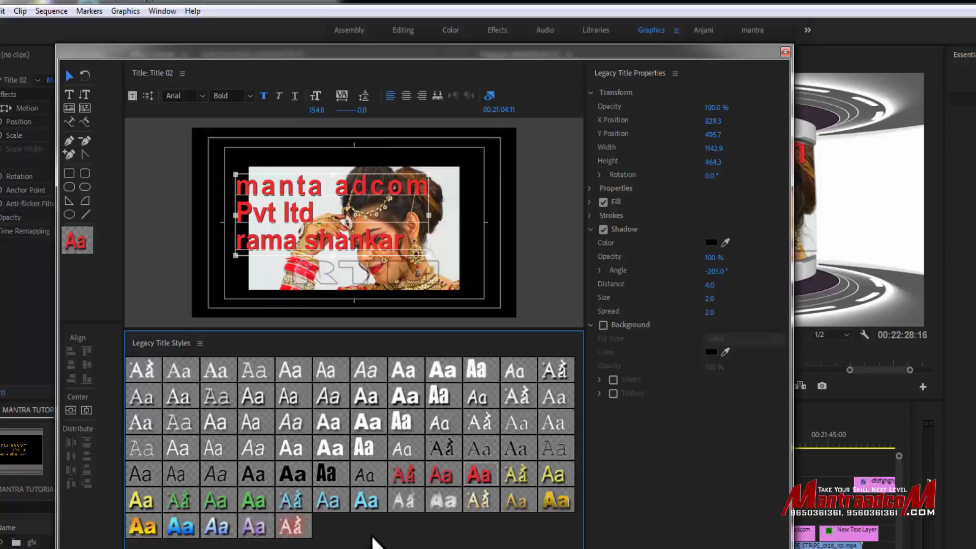
# - Shrink the title to a font size of about 95.6 and move it to the upper-left corner of the safe area
pyautogui.moveTo(429, 257); pyautogui.dragTo(374, 226)
pyautogui.moveTo(320, 202); pyautogui.dragTo(315, 178)
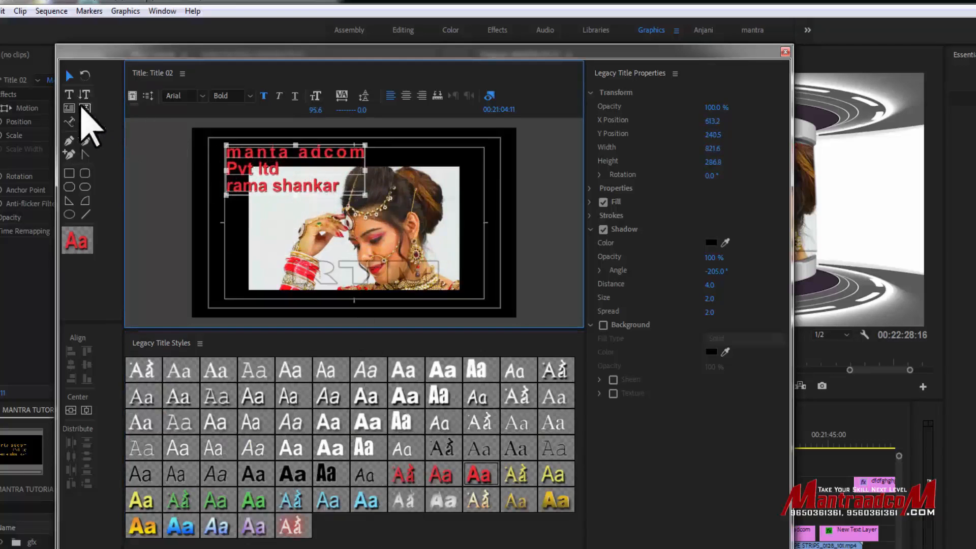
# - Draw a rectangle below the title, a rounded shape over the woman's hair, and a thin rounded bar at the photo's lower right
pyautogui.click(70, 172)
pyautogui.moveTo(241, 217)
pyautogui.mouseDown()
pyautogui.moveTo(364, 254)
pyautogui.moveTo(350, 256)
pyautogui.moveTo(431, 197)
pyautogui.mouseUp()
pyautogui.click(85, 186)
pyautogui.click(85, 188)
pyautogui.moveTo(386, 286); pyautogui.dragTo(470, 273)
# - Draw a vertical line about 390 high beside the photo and a horizontal line about 495 wide near its upper-right edge
pyautogui.click(87, 213)
pyautogui.moveTo(468, 221); pyautogui.dragTo(470, 175)
pyautogui.moveTo(467, 235); pyautogui.dragTo(471, 242)
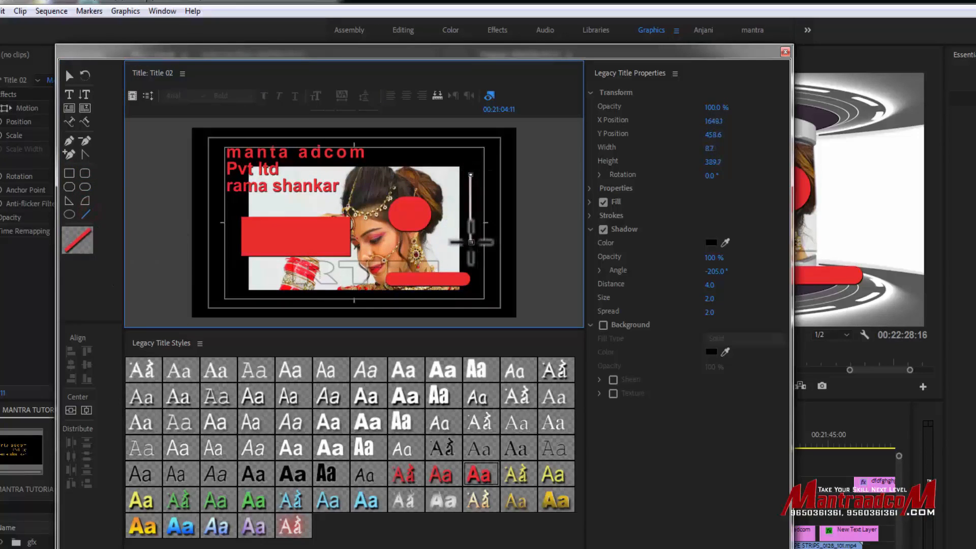
pyautogui.moveTo(408, 163); pyautogui.dragTo(490, 164)
pyautogui.click(70, 76)
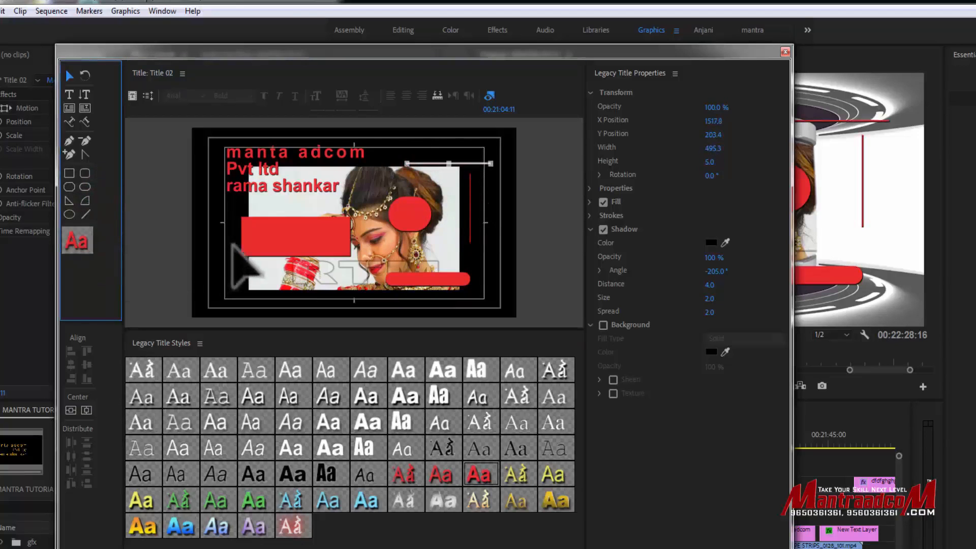
# - Shift the red rectangle and the thin rounded bar down and left, and fill the bar with green (228E0C)
pyautogui.moveTo(309, 245); pyautogui.dragTo(300, 257)
pyautogui.moveTo(432, 280); pyautogui.dragTo(372, 284)
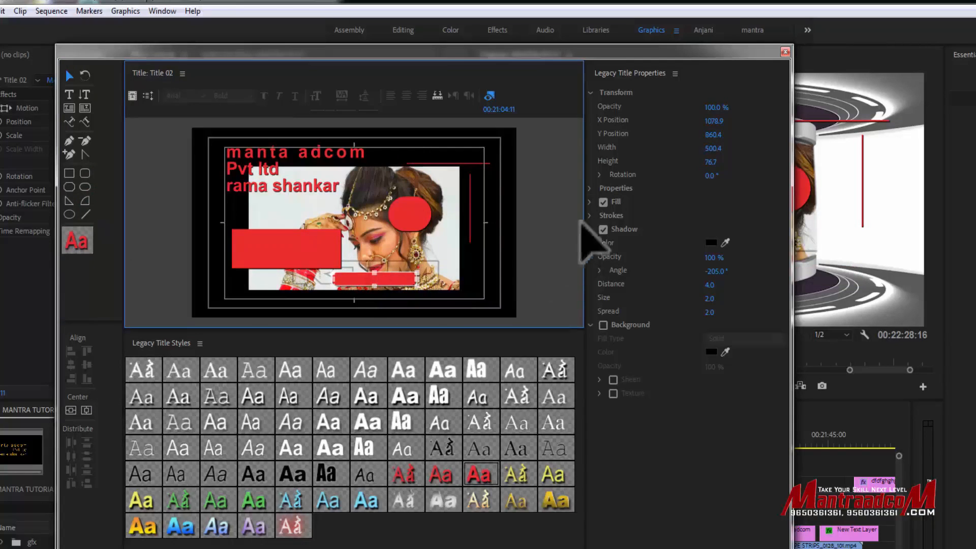
pyautogui.click(591, 202)
pyautogui.click(711, 229)
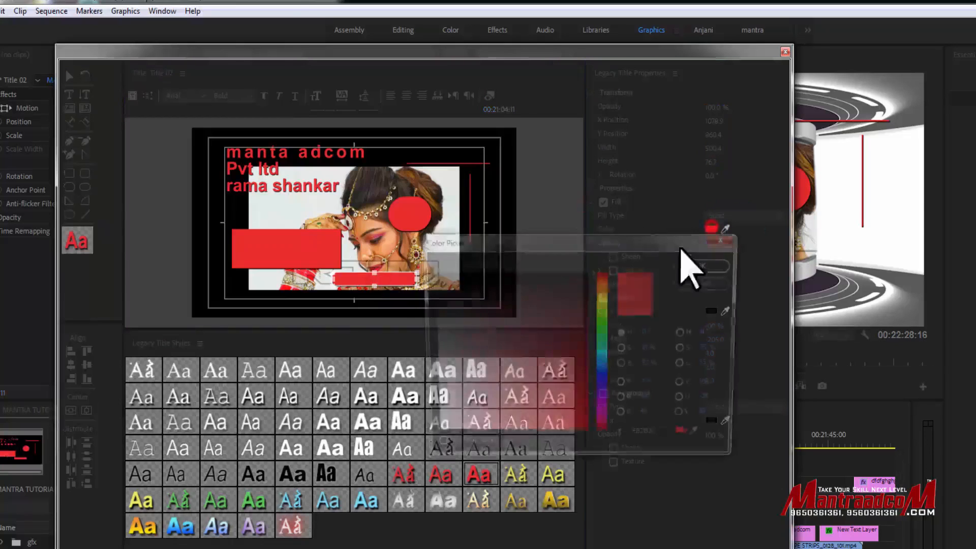
pyautogui.click(604, 323)
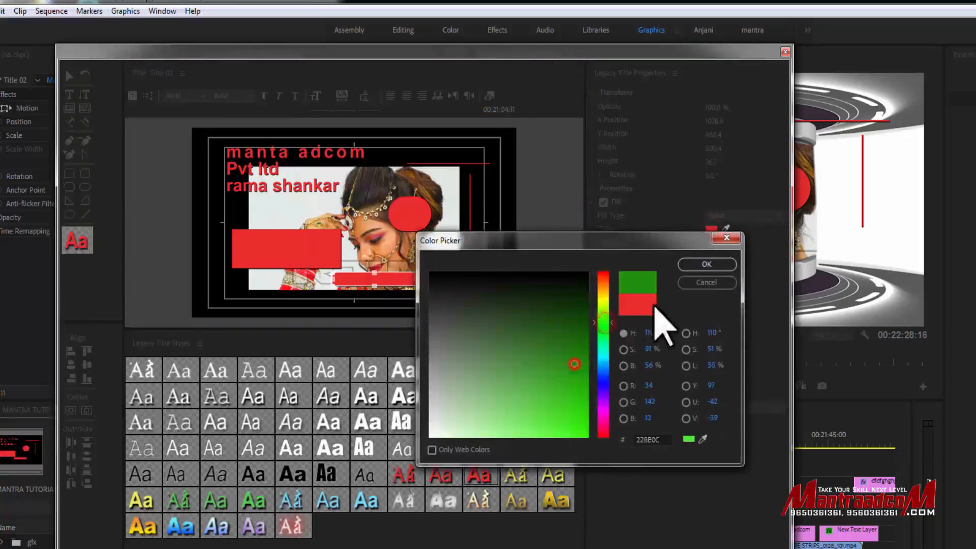
pyautogui.click(707, 263)
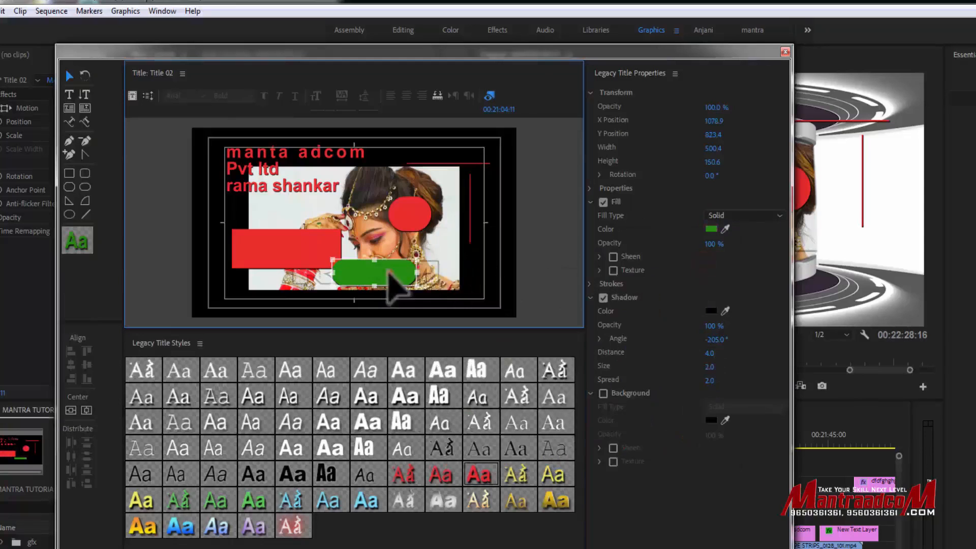
# - Enlarge the green rounded bar to about 1107 wide and 151 high, extending past the photo's right edge
pyautogui.moveTo(286, 215); pyautogui.dragTo(518, 273)
pyautogui.click(358, 274)
pyautogui.moveTo(449, 273); pyautogui.dragTo(438, 273)
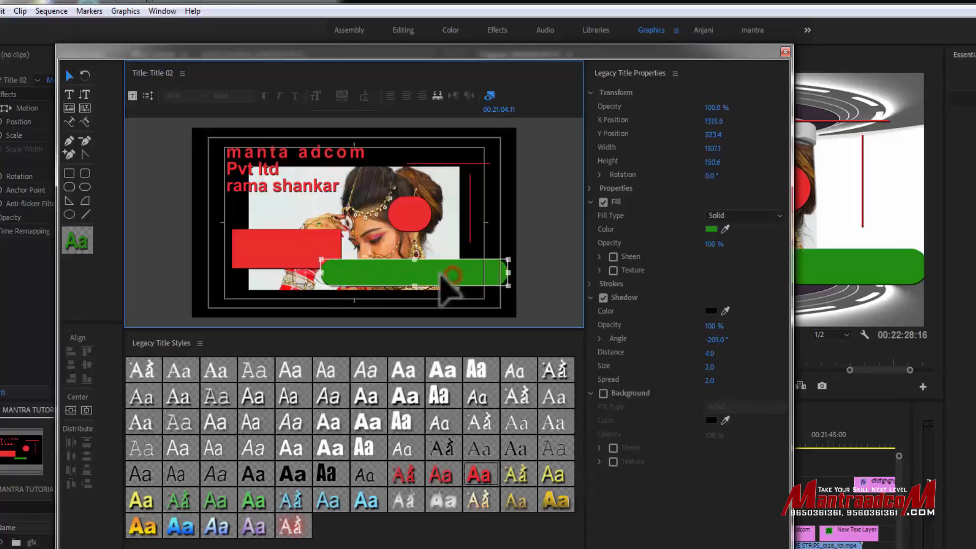
# - Enlarge the red rounded shape to about 565 by 474, move it over the rectangle, and fill it with yellow
pyautogui.moveTo(402, 232); pyautogui.dragTo(363, 246)
pyautogui.moveTo(394, 211); pyautogui.dragTo(442, 182)
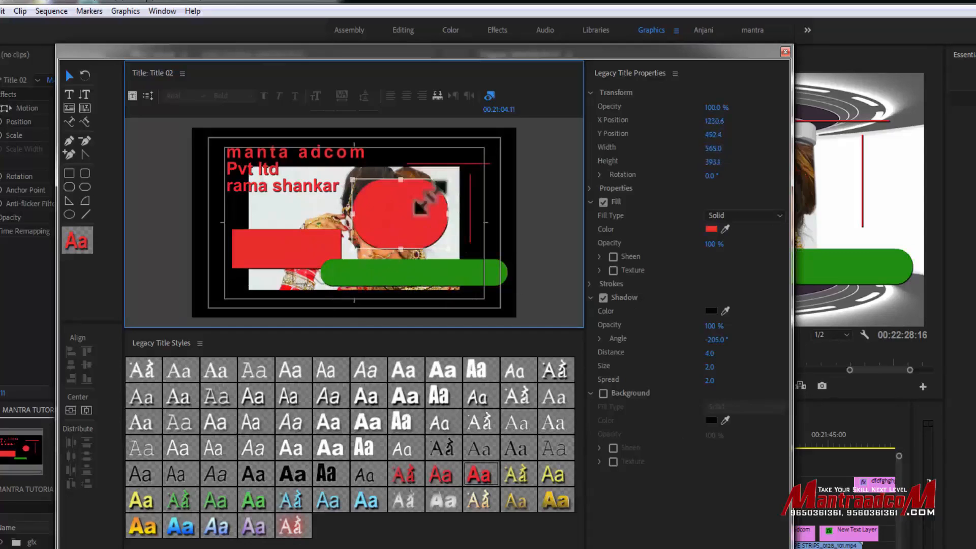
pyautogui.moveTo(400, 249); pyautogui.dragTo(338, 255)
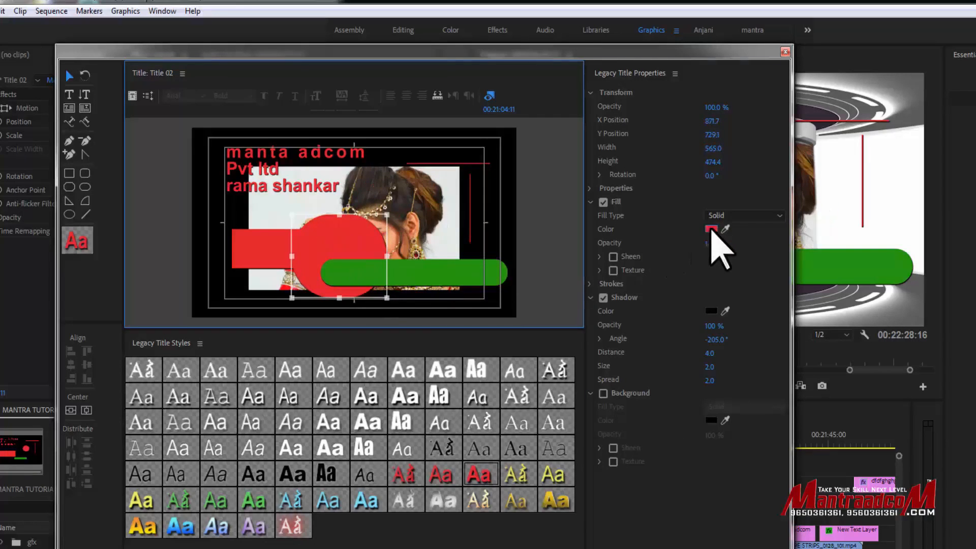
pyautogui.click(713, 228)
pyautogui.click(603, 311)
pyautogui.click(707, 264)
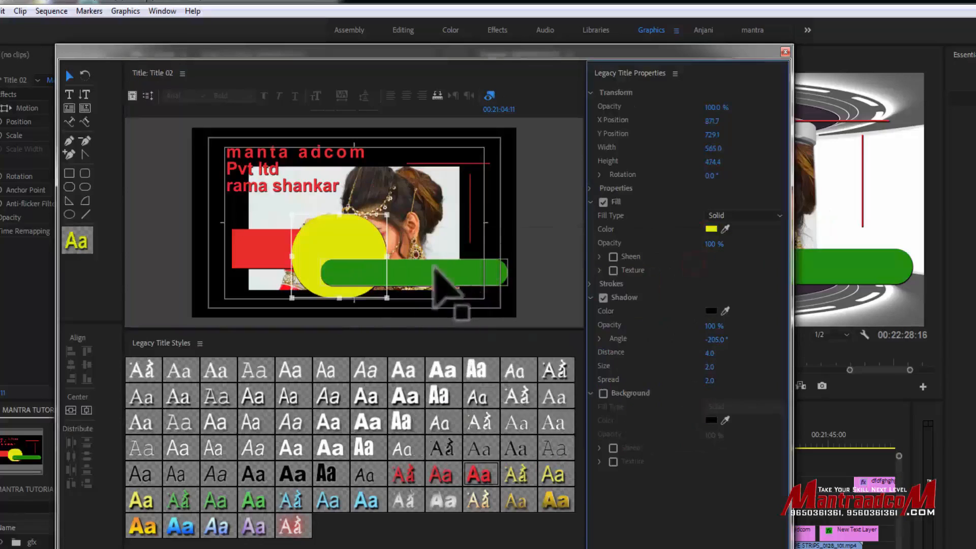
# - Overlap the yellow shape and the green bar on the red rectangle, and rotate the rectangle slightly
pyautogui.moveTo(413, 264); pyautogui.dragTo(317, 240)
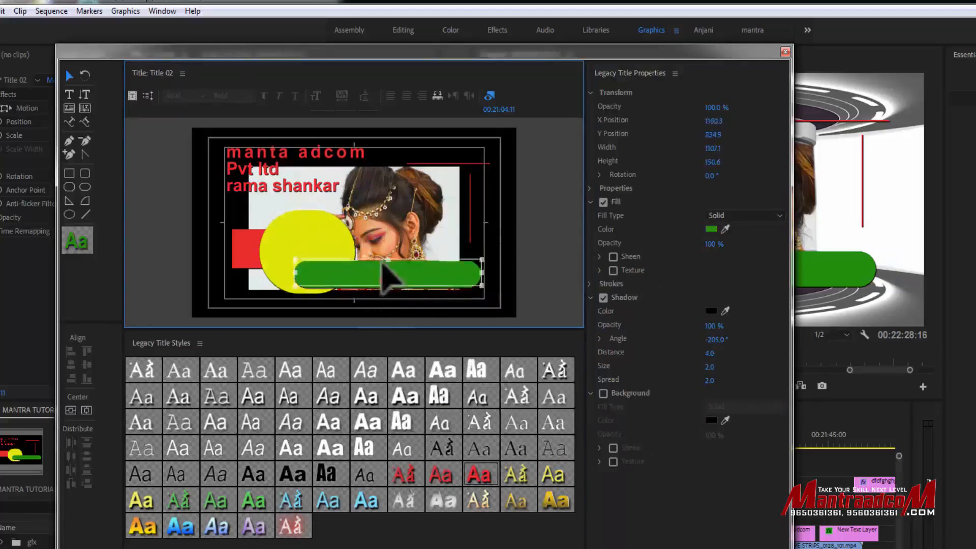
pyautogui.moveTo(387, 276); pyautogui.dragTo(388, 259)
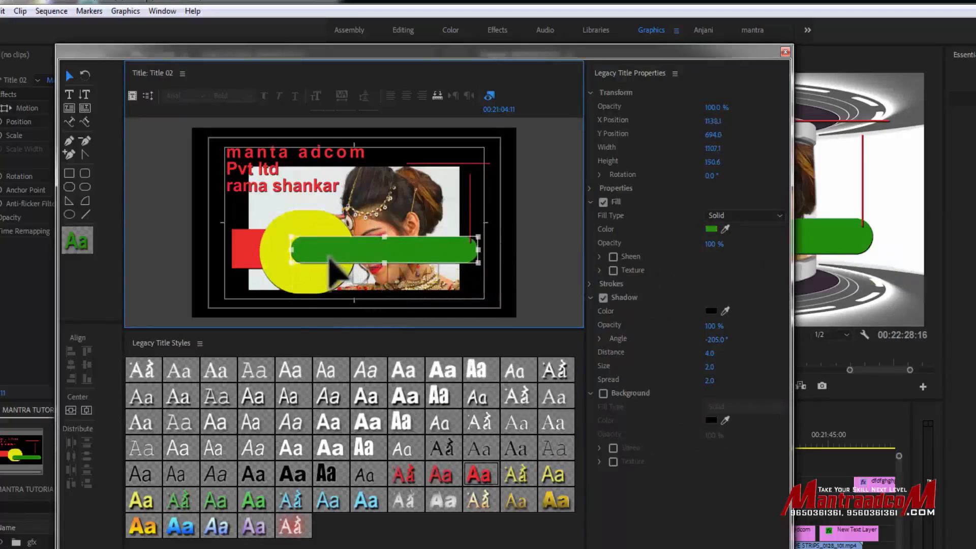
pyautogui.click(249, 252)
pyautogui.click(332, 257)
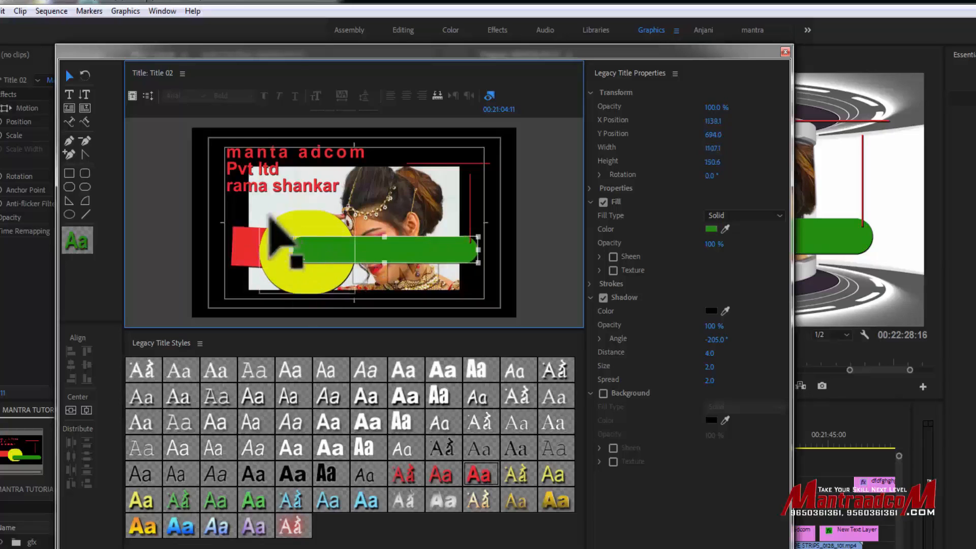
# - Select the three overlapping shapes and align them by vertical center and bottom, and by horizontal left, center and right
pyautogui.moveTo(240, 207); pyautogui.dragTo(374, 300)
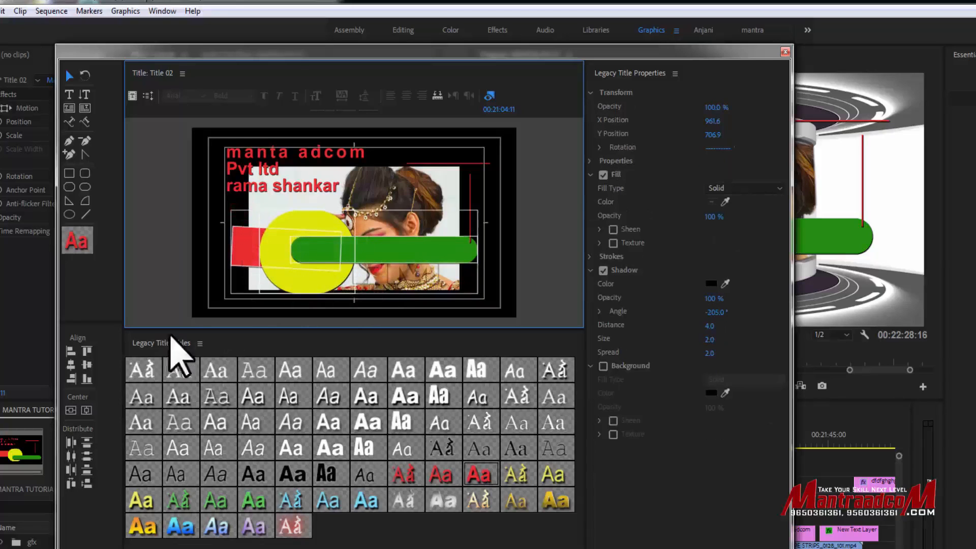
pyautogui.click(87, 365)
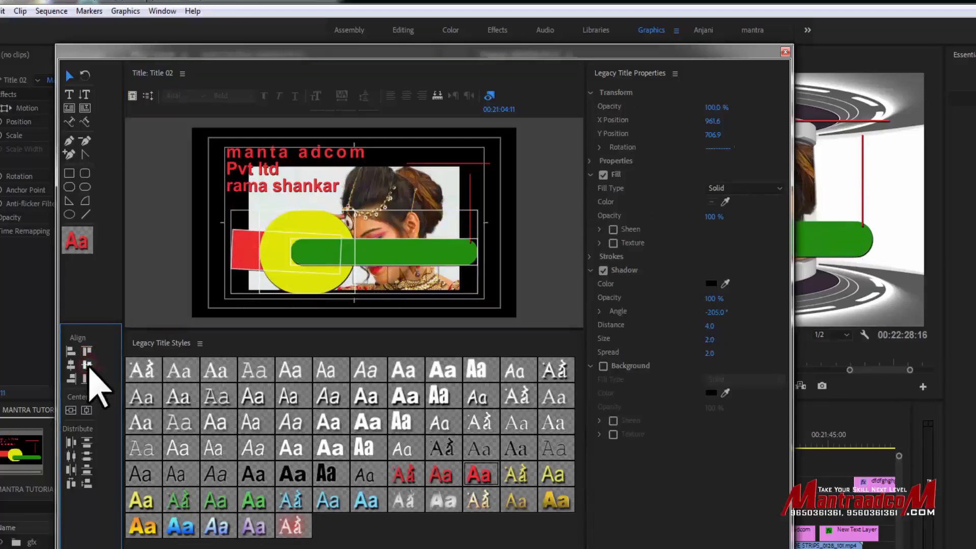
pyautogui.click(87, 379)
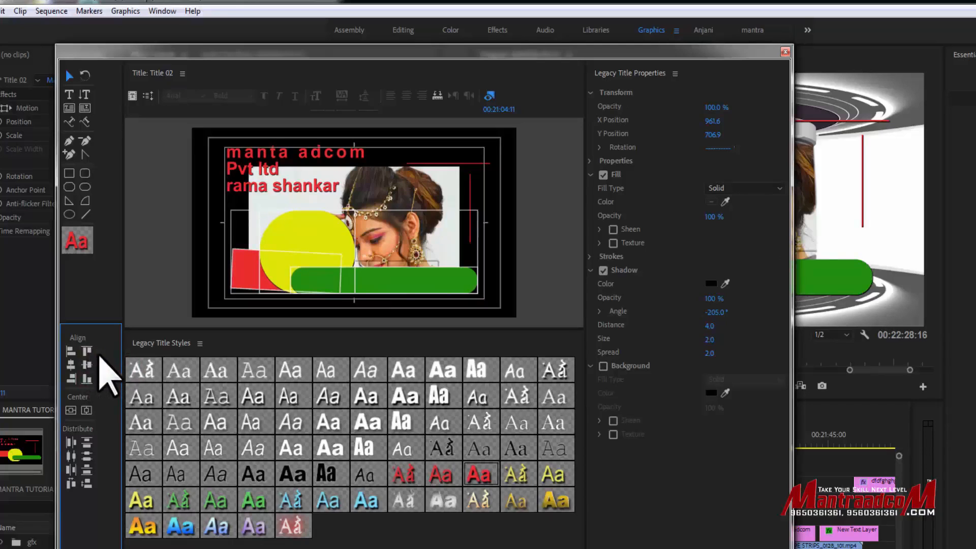
pyautogui.click(70, 353)
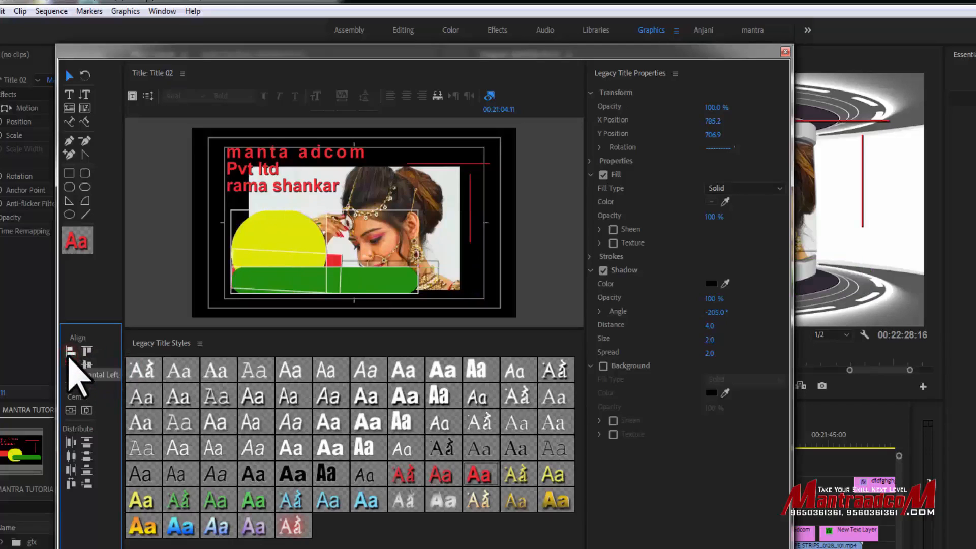
pyautogui.click(71, 364)
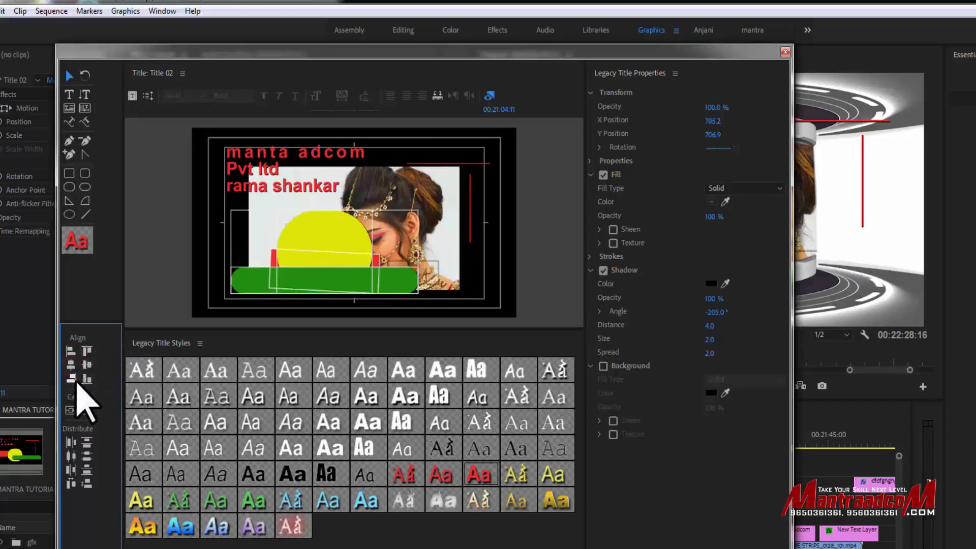
pyautogui.click(72, 378)
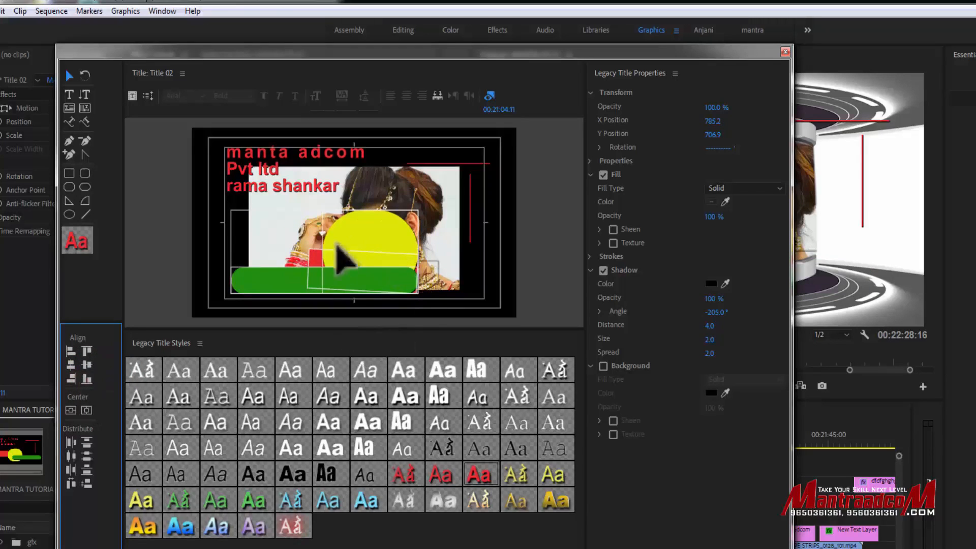
# - Shift the green bar up and right, and center all three shapes in the frame vertically and horizontally
pyautogui.moveTo(381, 278)
pyautogui.mouseDown()
pyautogui.moveTo(397, 256)
pyautogui.moveTo(396, 269)
pyautogui.mouseUp()
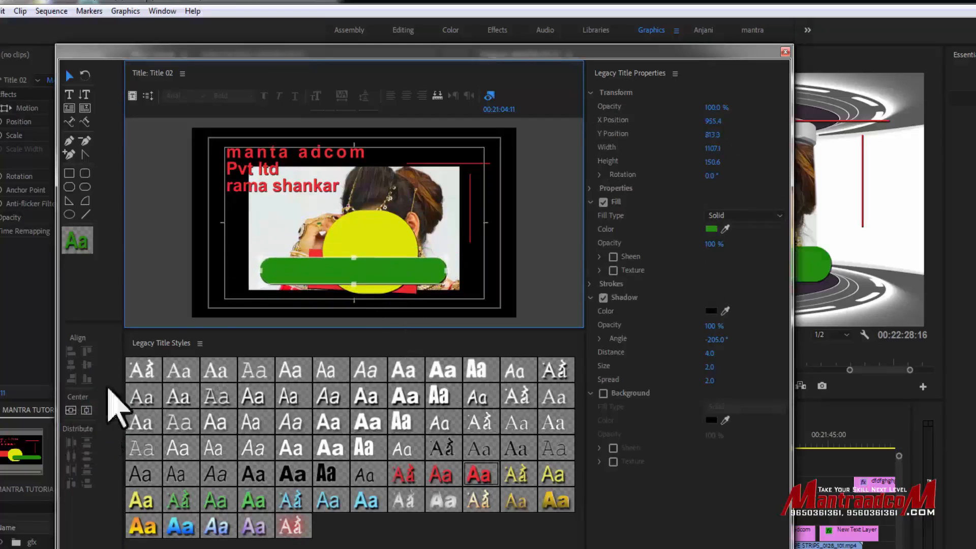
pyautogui.moveTo(266, 224); pyautogui.dragTo(378, 266)
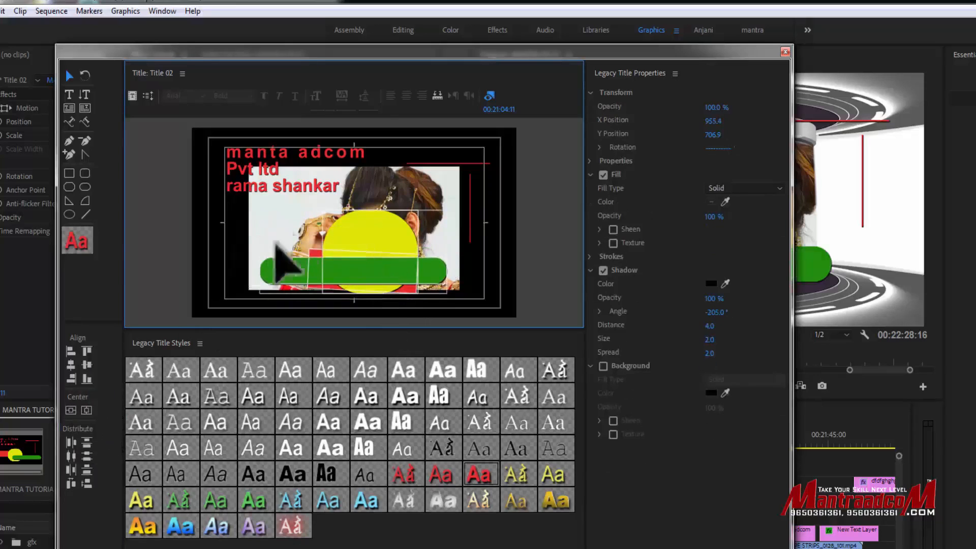
pyautogui.click(85, 410)
pyautogui.click(86, 411)
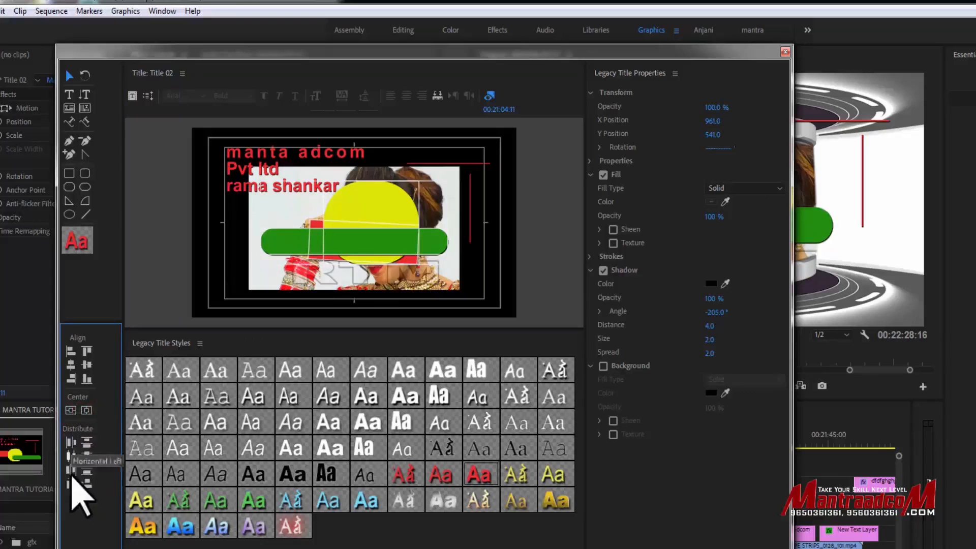
# - Duplicate the vertical line, place one copy at the photo's left side, and select all the vertical lines together
pyautogui.click(465, 253)
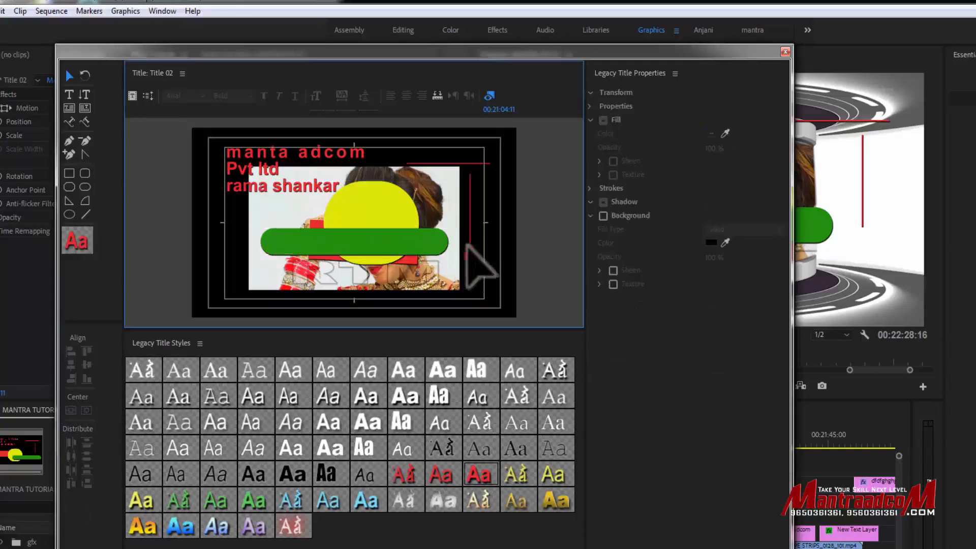
pyautogui.click(468, 204)
pyautogui.keyDown('alt'); pyautogui.moveTo(468, 198); pyautogui.dragTo(231, 232); pyautogui.keyUp('alt')
pyautogui.click(512, 185)
pyautogui.click(469, 229)
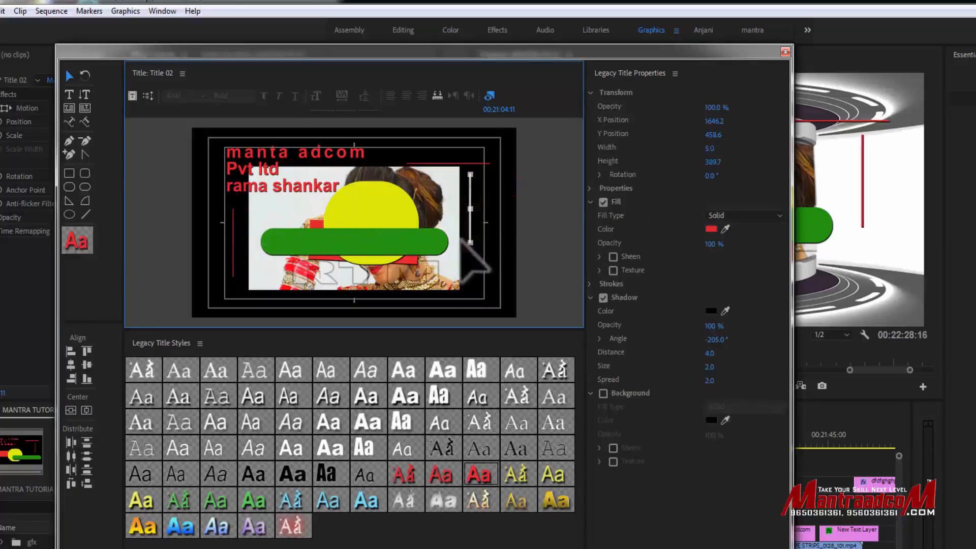
pyautogui.keyDown('shift'); pyautogui.click(234, 224); pyautogui.keyUp('shift')
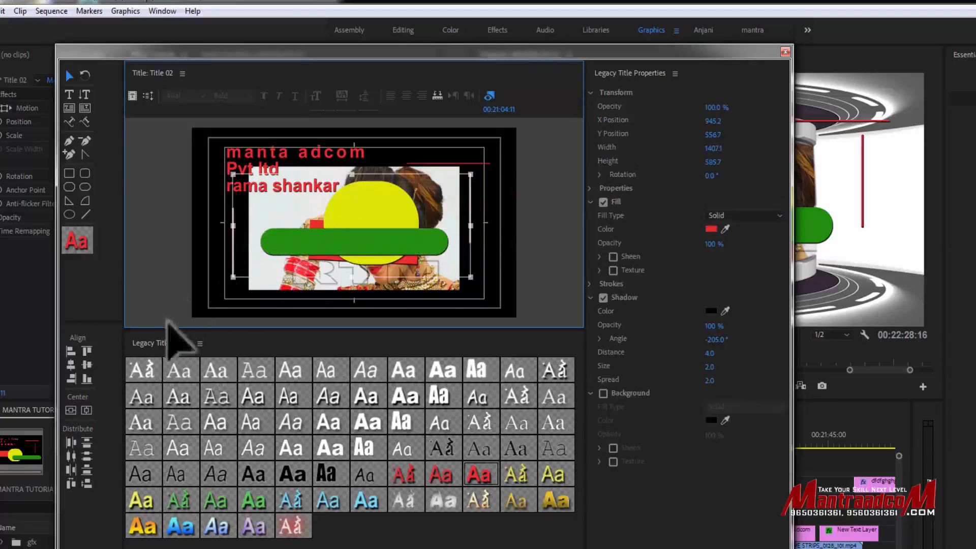
# - Distribute the vertical lines evenly in the horizontal direction, align their tops, and move them down over the photo's lower half
pyautogui.click(71, 441)
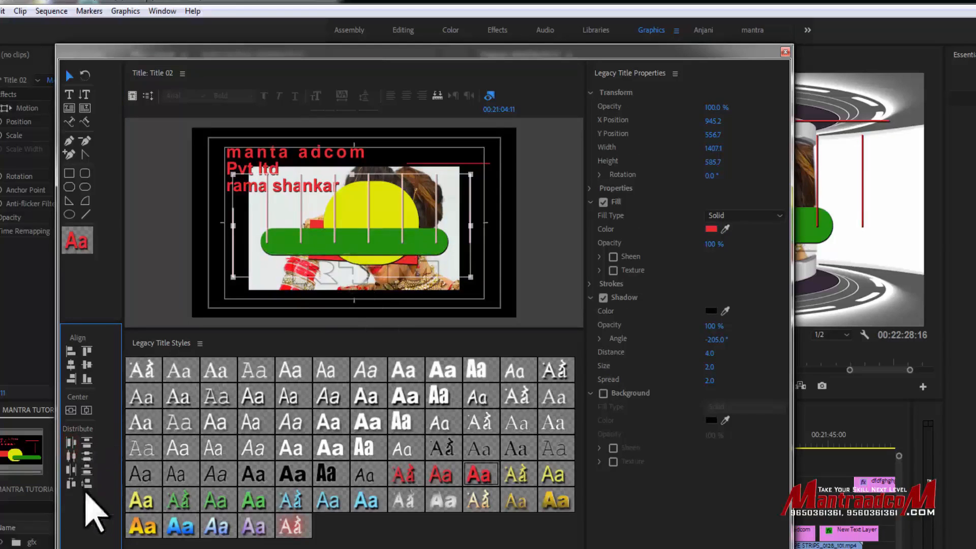
pyautogui.click(87, 351)
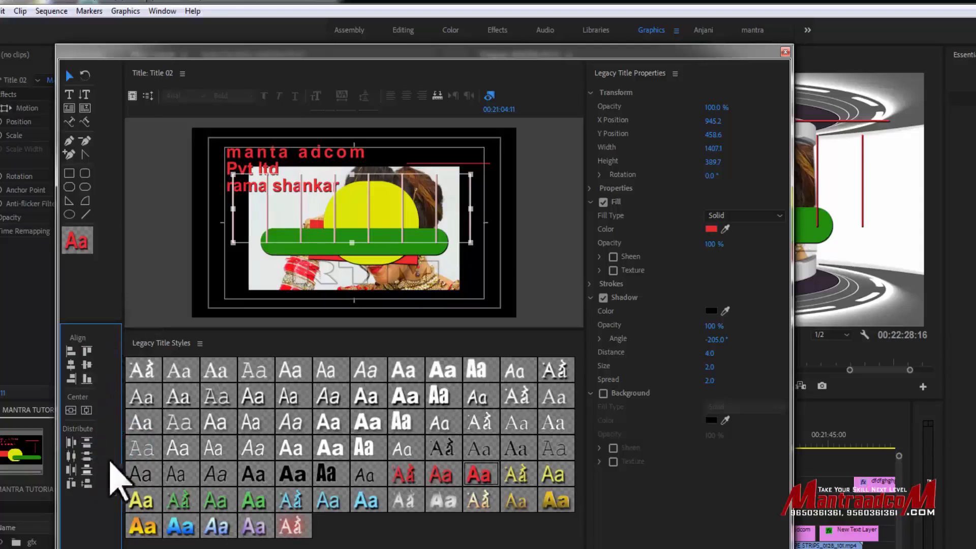
pyautogui.moveTo(301, 195); pyautogui.dragTo(296, 250)
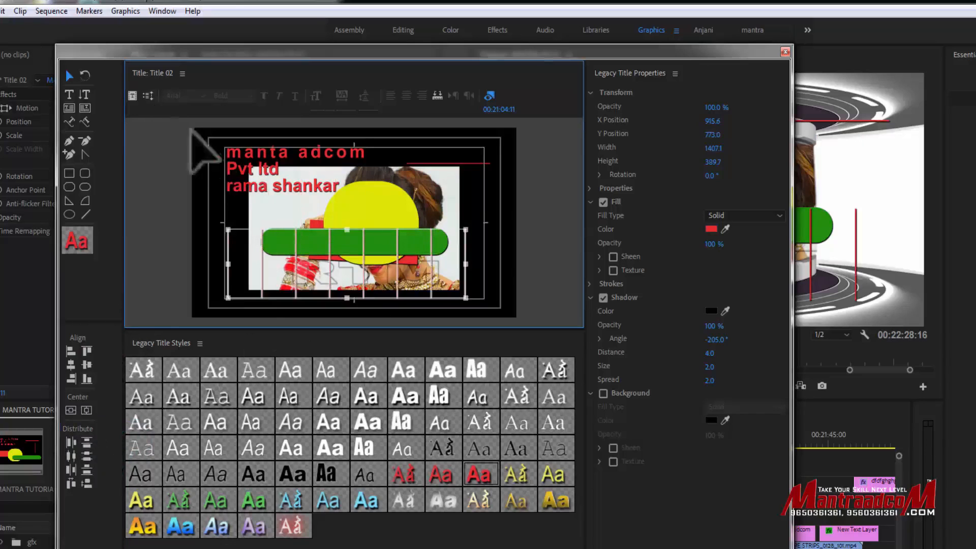
# - Review the title's Roll/Crawl options, leave the title type at Still, and close the title window
pyautogui.click(239, 170)
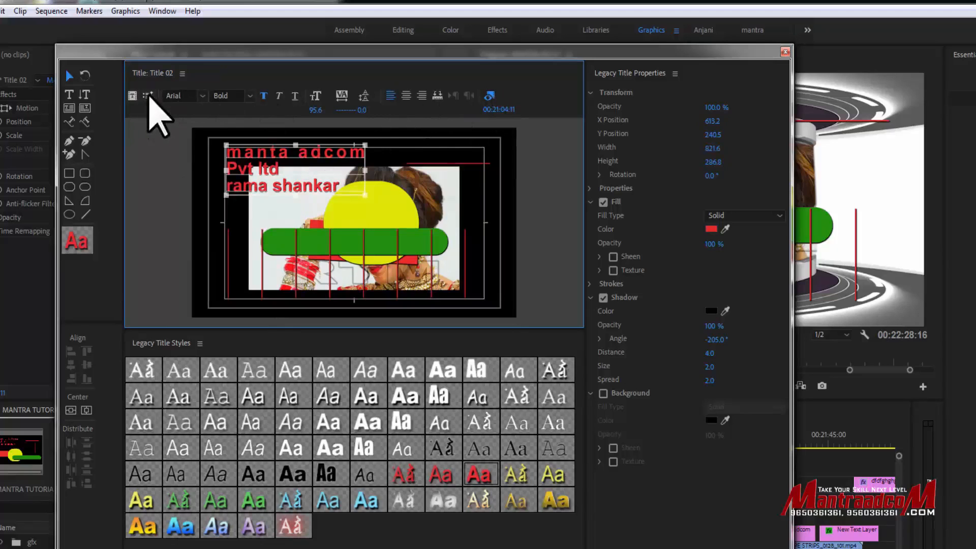
pyautogui.click(148, 95)
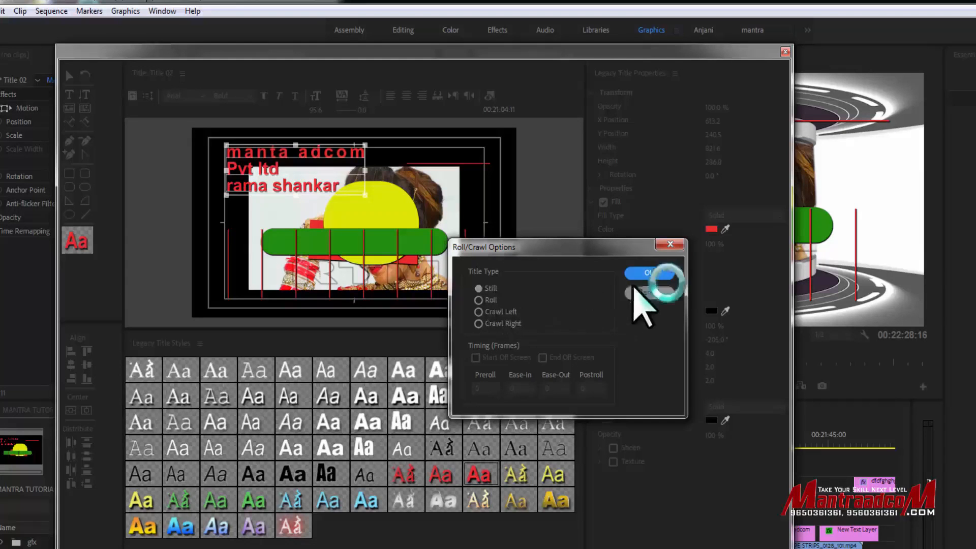
pyautogui.click(639, 274)
pyautogui.click(785, 51)
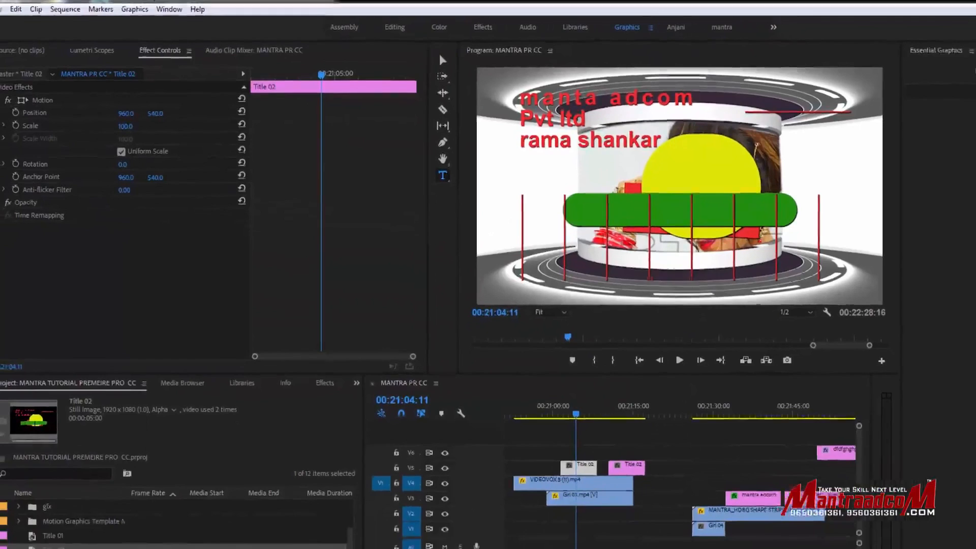
# - Undo the removal of Title 02 from the project
pyautogui.moveTo(67, 524); pyautogui.dragTo(81, 538)
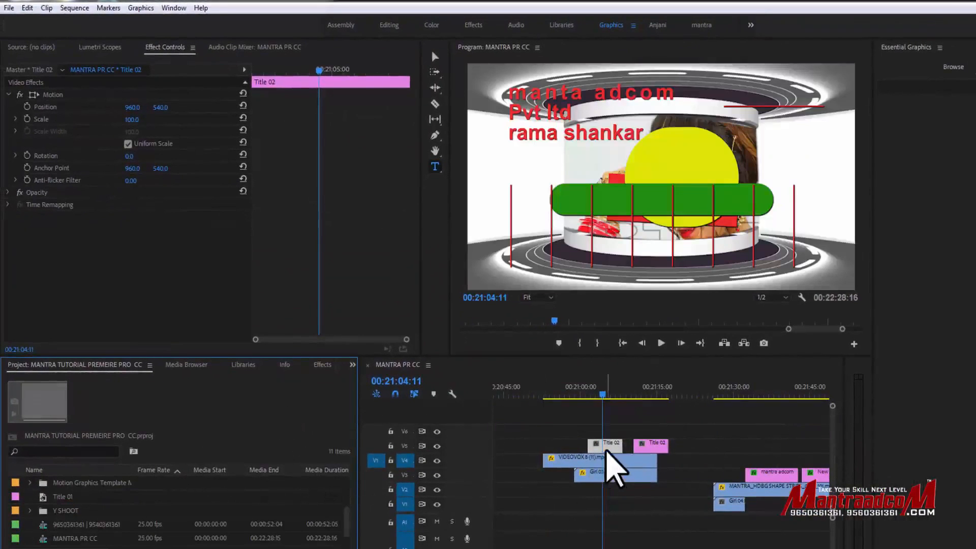
pyautogui.doubleClick(605, 446)
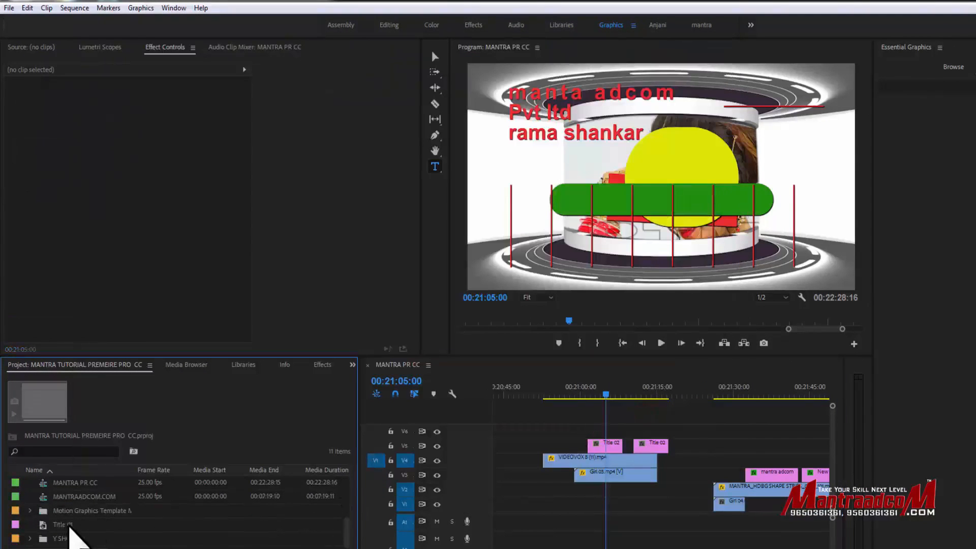
pyautogui.hotkey('ctrl', 'z')
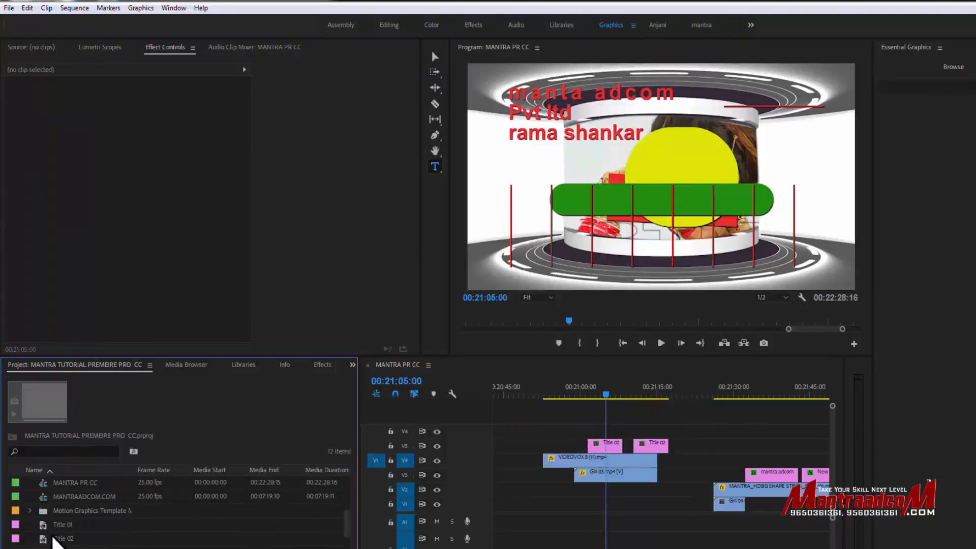
# - Open Title 02 from the project for editing and set its title type to Roll
pyautogui.click(56, 538)
pyautogui.click(57, 540)
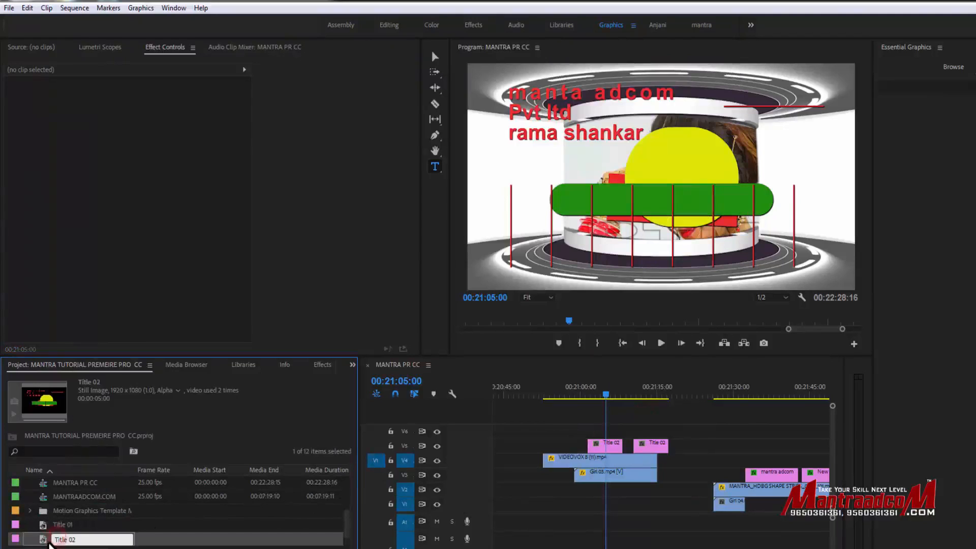
pyautogui.doubleClick(44, 540)
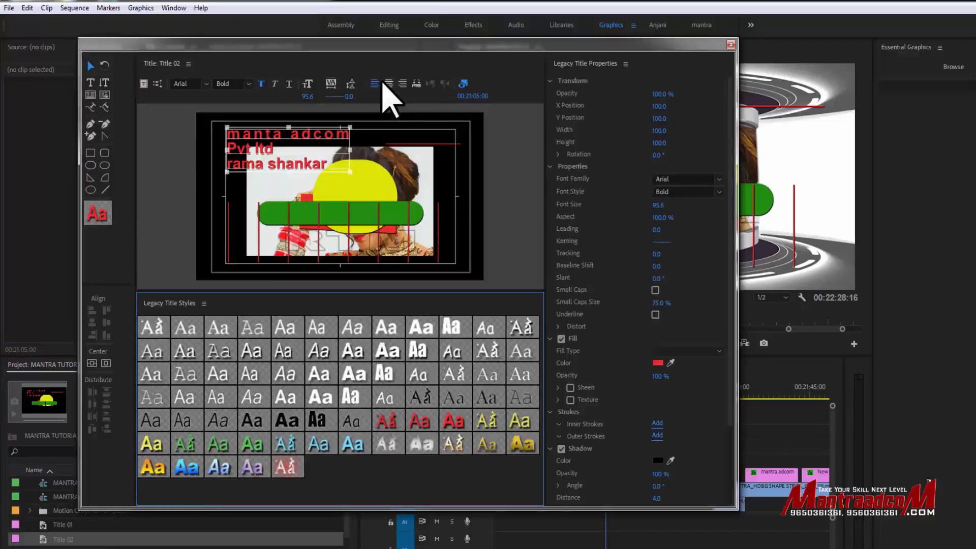
pyautogui.click(157, 83)
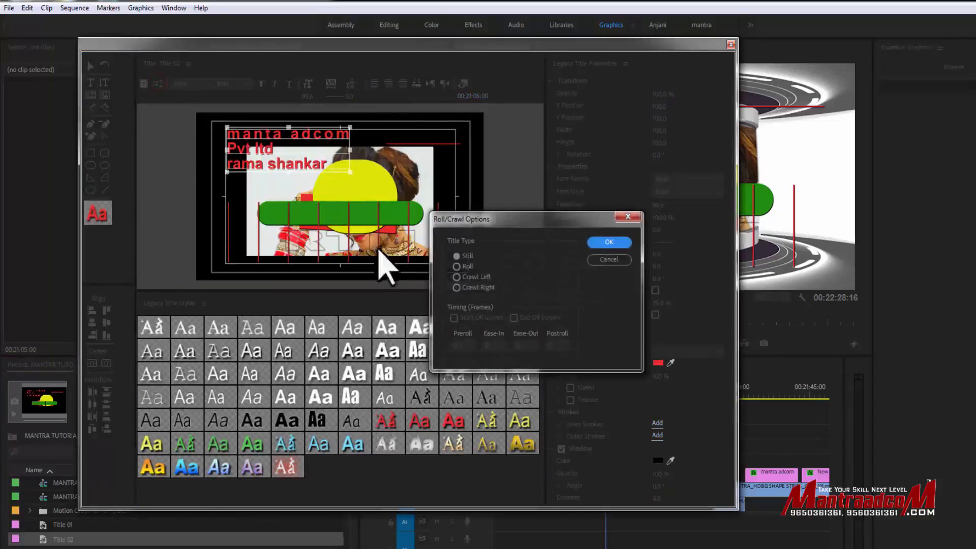
pyautogui.click(456, 266)
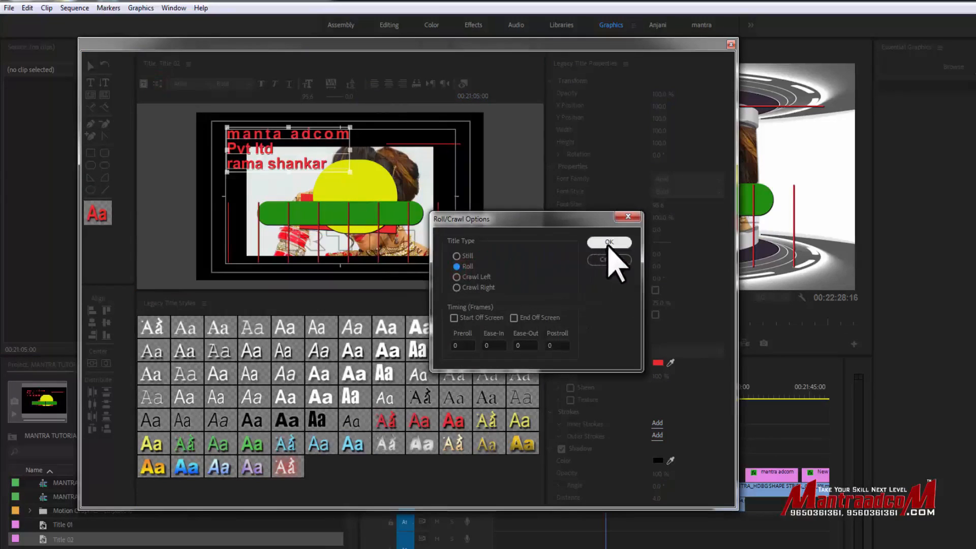
pyautogui.click(454, 319)
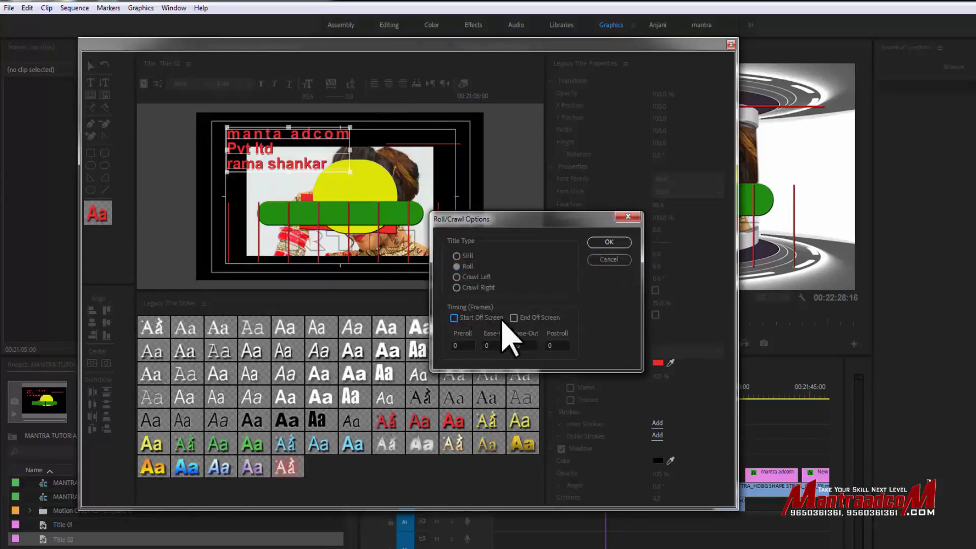
pyautogui.click(609, 243)
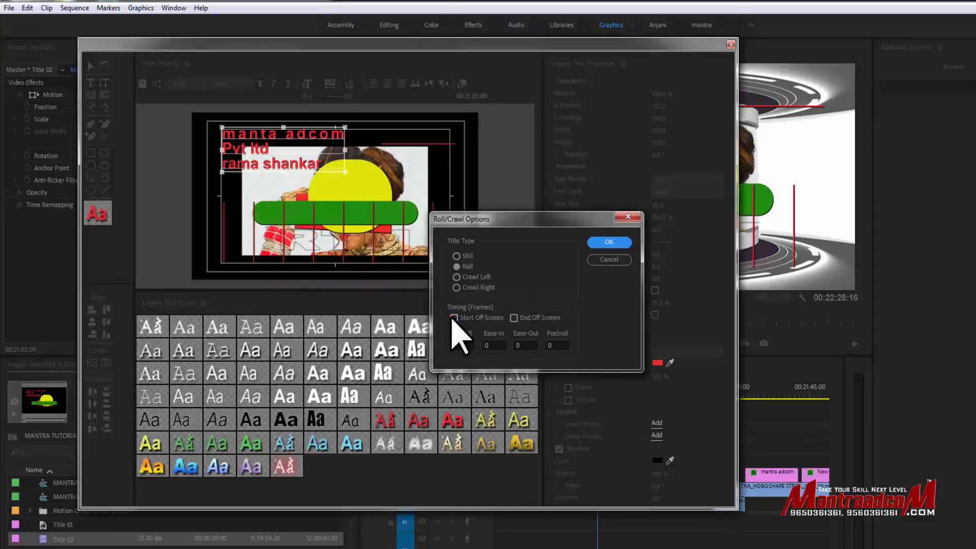
# - Make the roll start and end off screen, and scrub through the title clip to preview the rolling motion
pyautogui.click(454, 318)
pyautogui.click(514, 318)
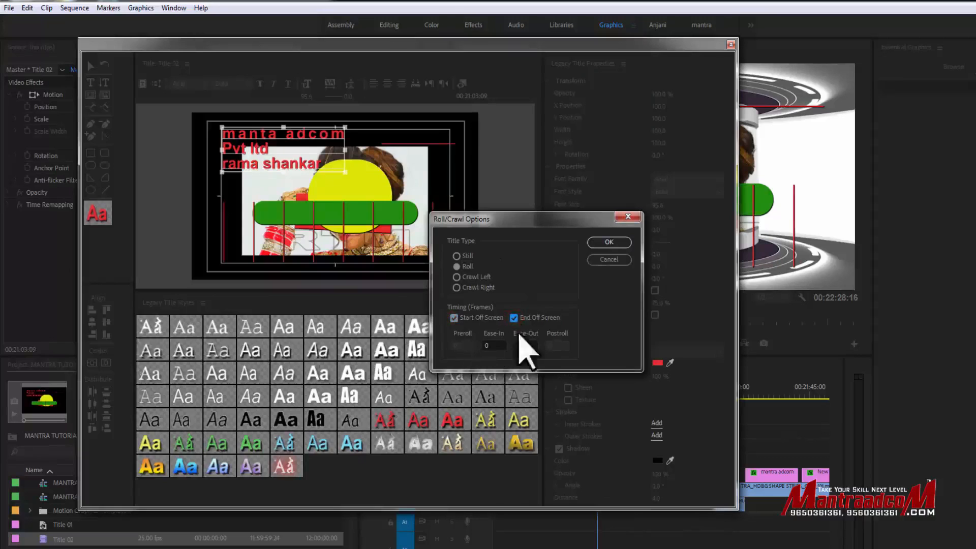
pyautogui.moveTo(495, 344); pyautogui.dragTo(467, 349)
pyautogui.moveTo(530, 345); pyautogui.dragTo(515, 343)
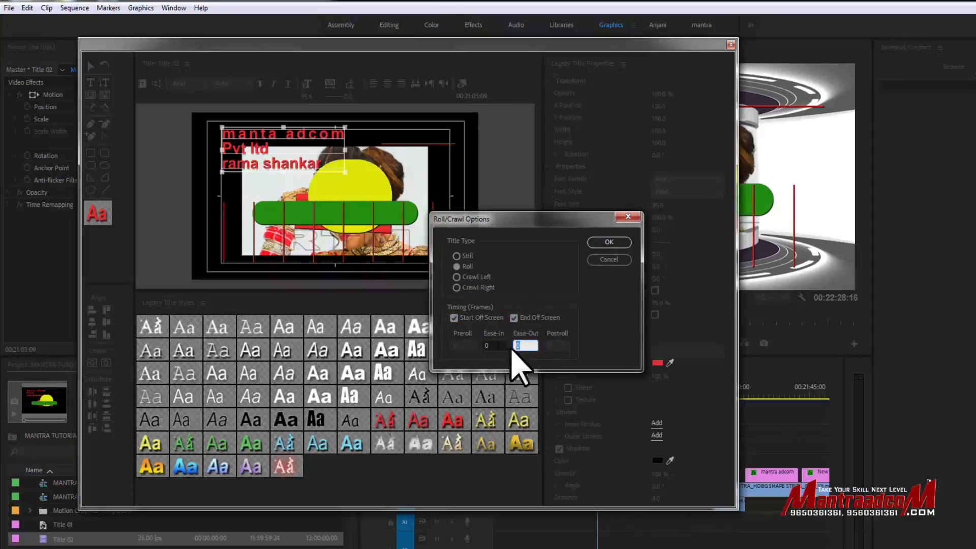
pyautogui.click(605, 242)
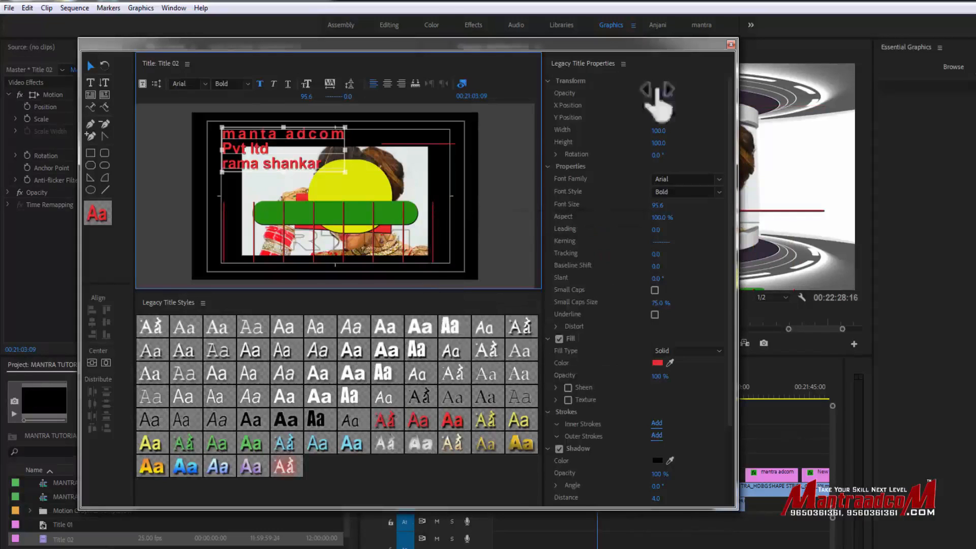
pyautogui.click(731, 44)
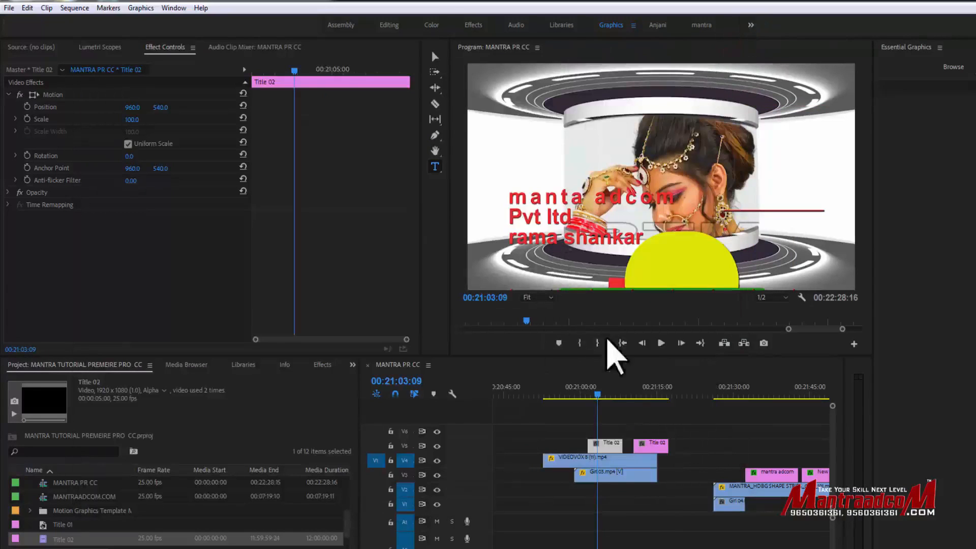
pyautogui.click(604, 395)
pyautogui.moveTo(608, 393)
pyautogui.mouseDown()
pyautogui.moveTo(584, 392)
pyautogui.moveTo(601, 395)
pyautogui.mouseUp()
# - Change Title 02's type to Crawl Left and scrub through the clip to preview the crawling motion
pyautogui.doubleClick(609, 442)
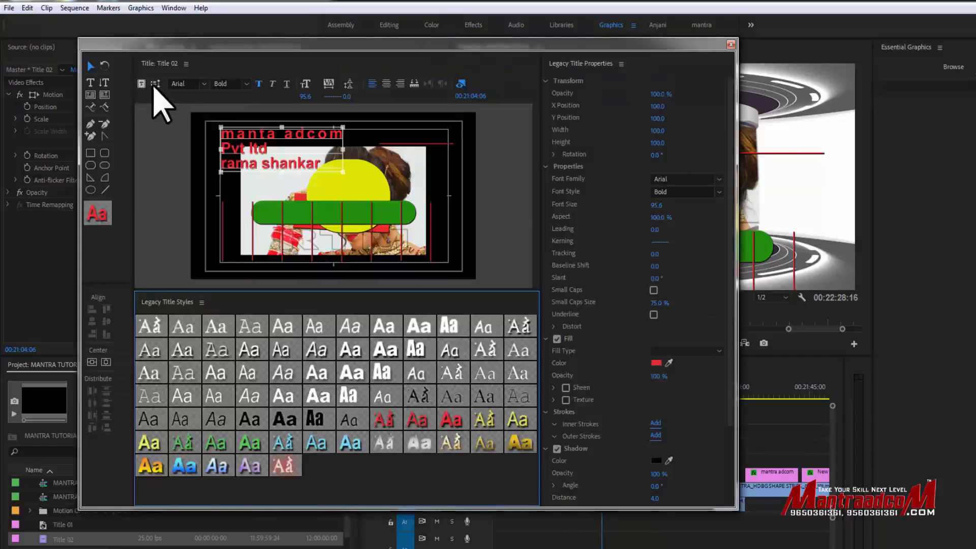
pyautogui.click(154, 85)
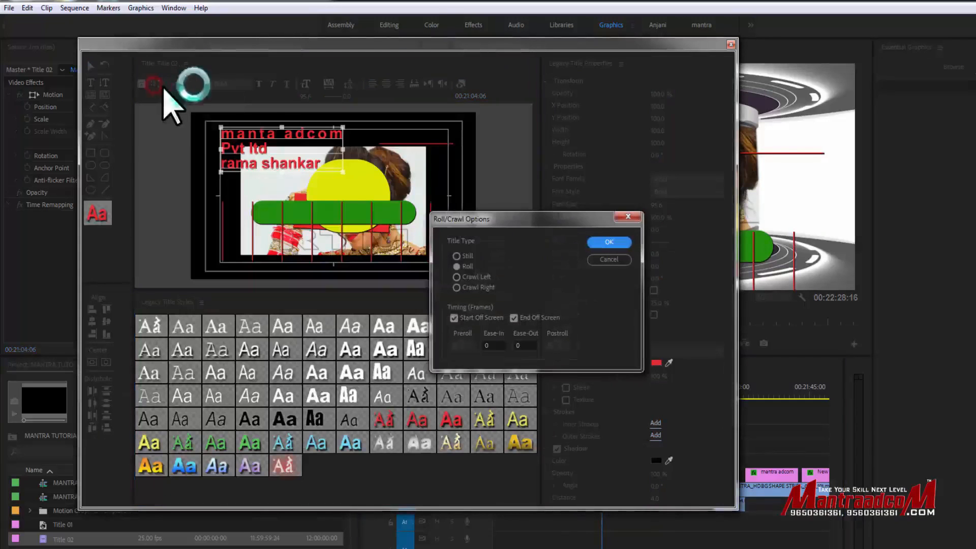
pyautogui.click(470, 277)
pyautogui.click(602, 242)
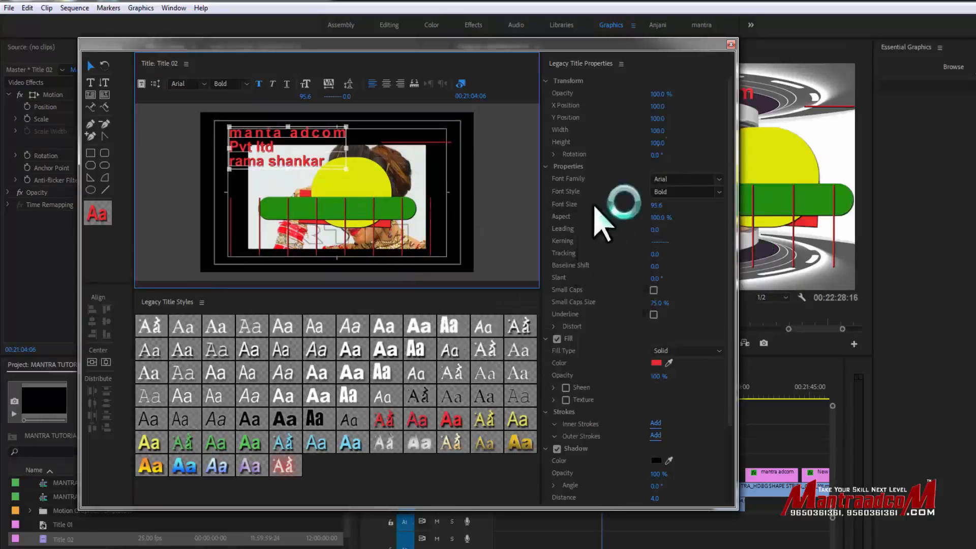
pyautogui.click(731, 45)
pyautogui.click(586, 394)
pyautogui.moveTo(589, 393); pyautogui.dragTo(610, 390)
pyautogui.moveTo(605, 391); pyautogui.dragTo(602, 390)
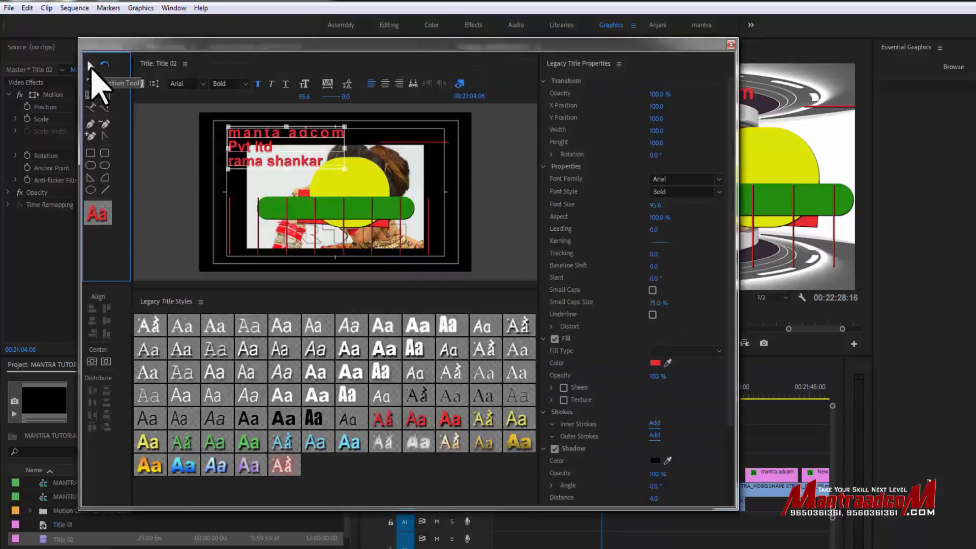
# - Draw an area text box about 1134 by 581 over the lower-left part of the title with the Area Type tool
pyautogui.click(91, 96)
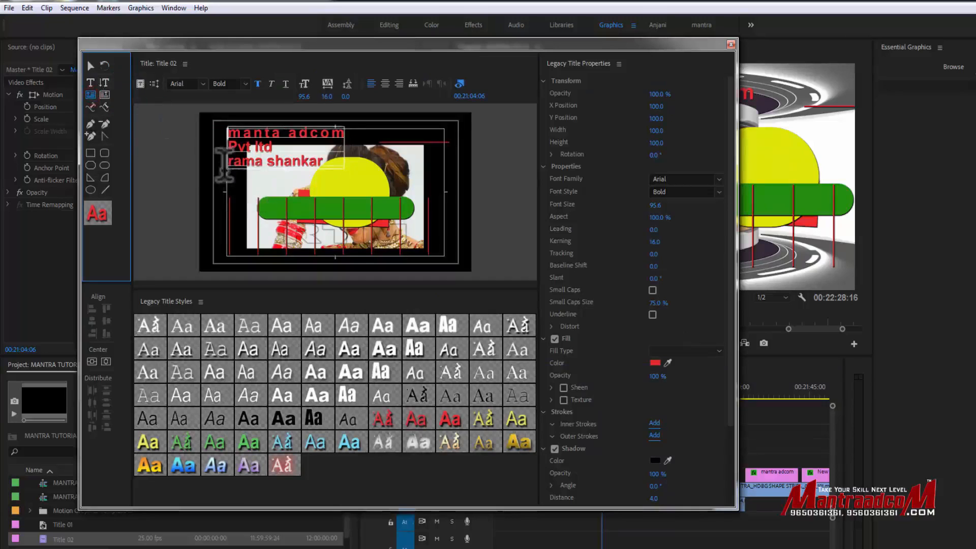
pyautogui.click(210, 163)
pyautogui.moveTo(210, 163); pyautogui.dragTo(374, 249)
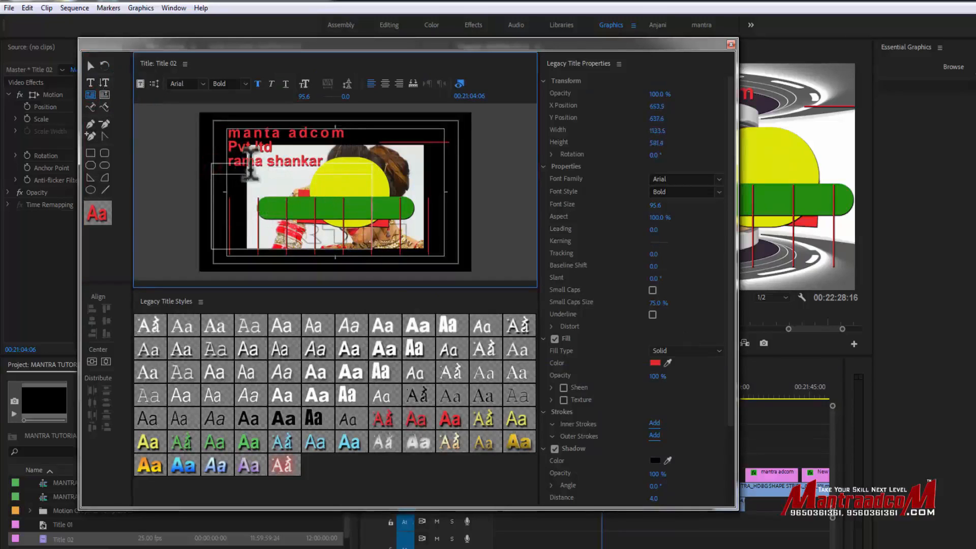
# - Move the three-line text to the title's lower-right corner and the green rounded bar down and right to just above it
pyautogui.click(90, 66)
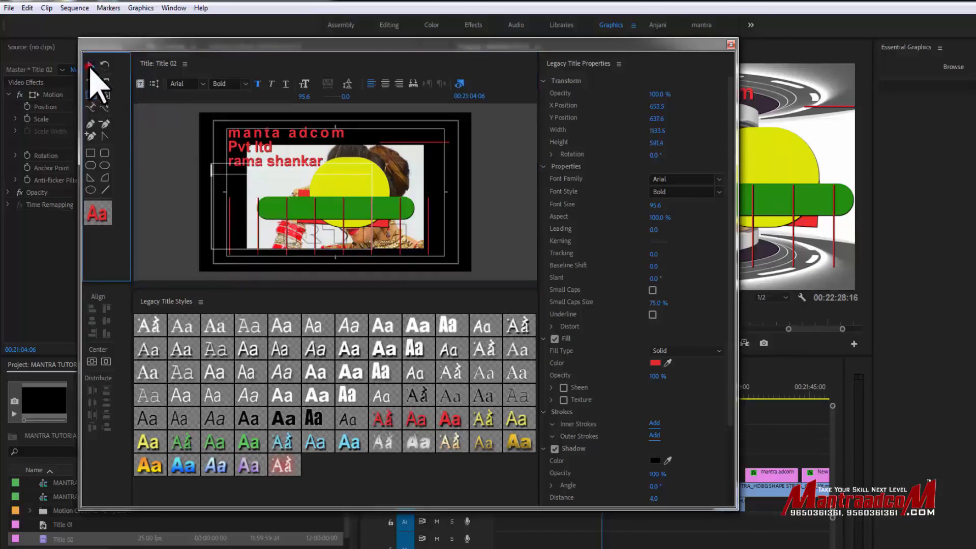
pyautogui.click(256, 182)
pyautogui.moveTo(262, 145); pyautogui.dragTo(363, 261)
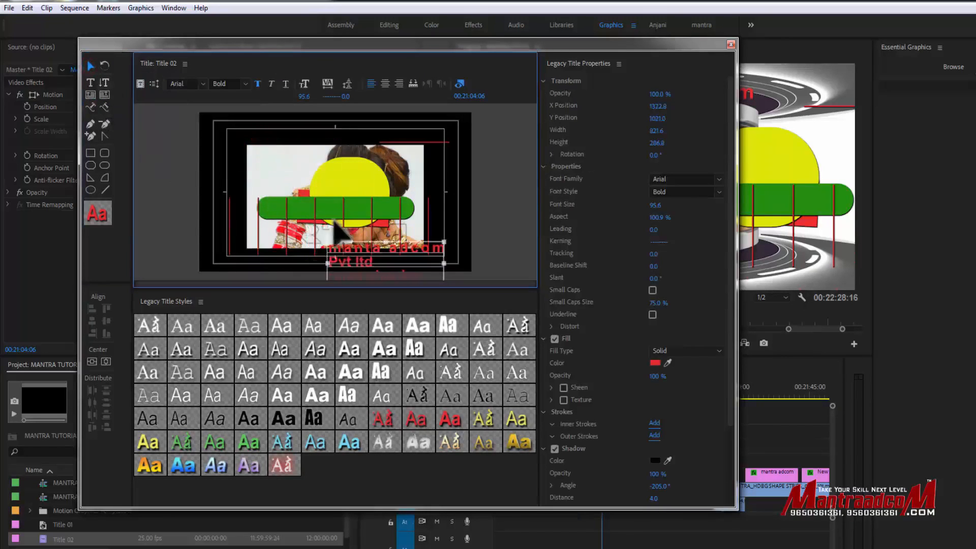
pyautogui.click(318, 227)
pyautogui.moveTo(315, 218); pyautogui.dragTo(334, 230)
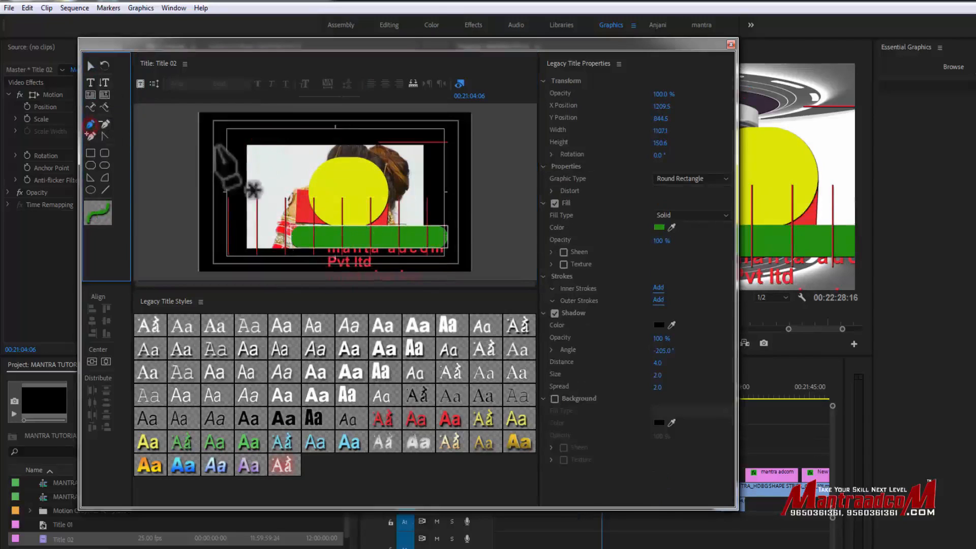
# - Draw a wavy open path about 1146 by 317 across the photo's top and try to start text along it
pyautogui.click(92, 131)
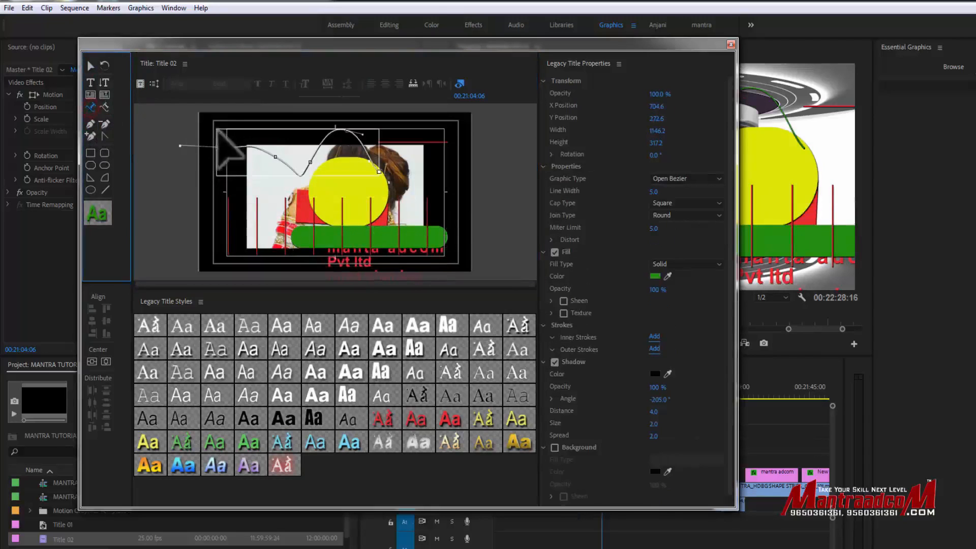
pyautogui.click(218, 146)
pyautogui.press('p')
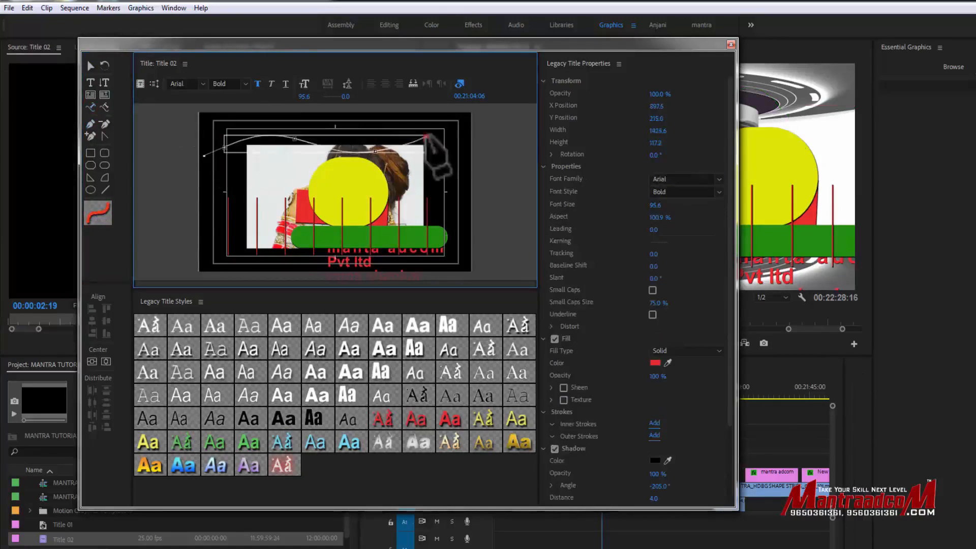
# - Draw a wavy text path about 1425 by 117 across the title's top and write "mantra adcom pvt ltd" along it
pyautogui.moveTo(426, 137); pyautogui.dragTo(443, 130)
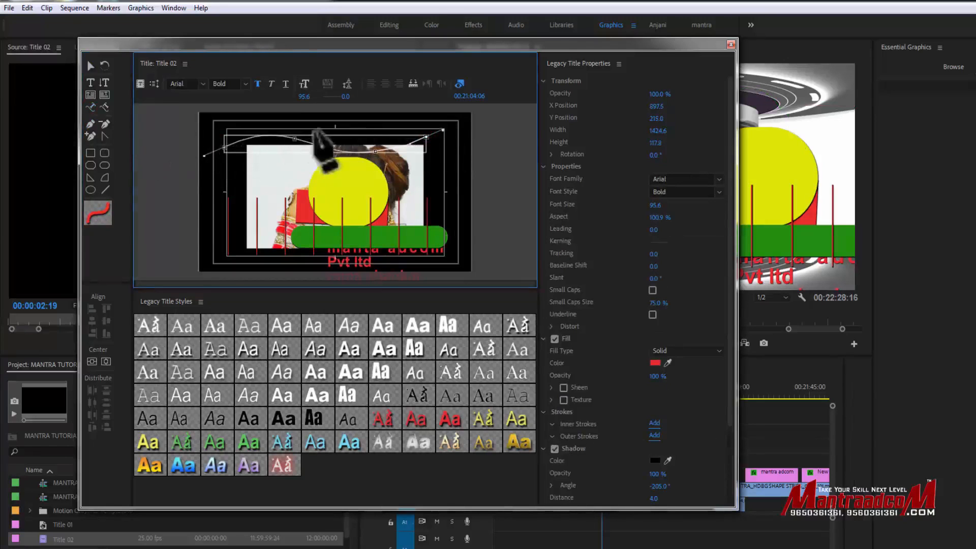
pyautogui.click(90, 107)
pyautogui.click(228, 140)
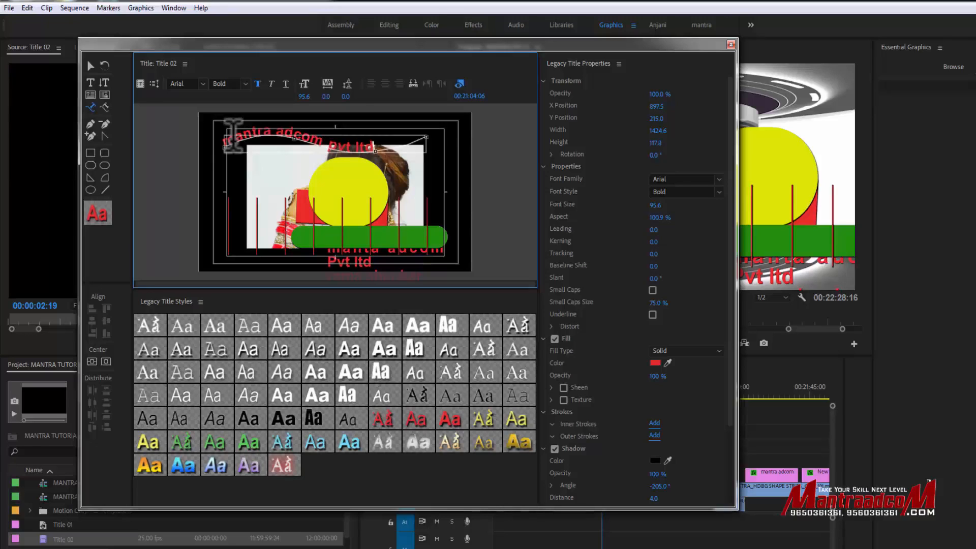
# - Delete the curved path text from the top of the title
pyautogui.click(106, 109)
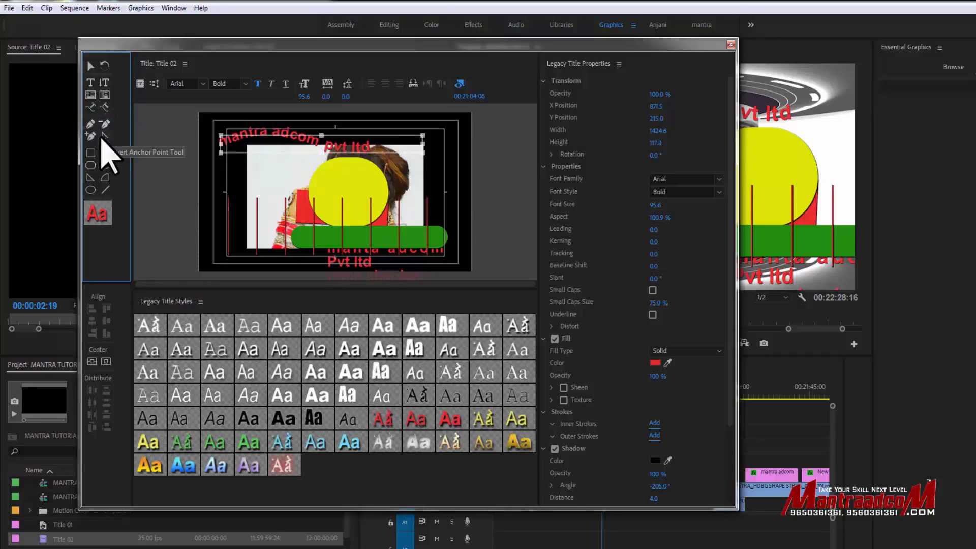
pyautogui.click(273, 131)
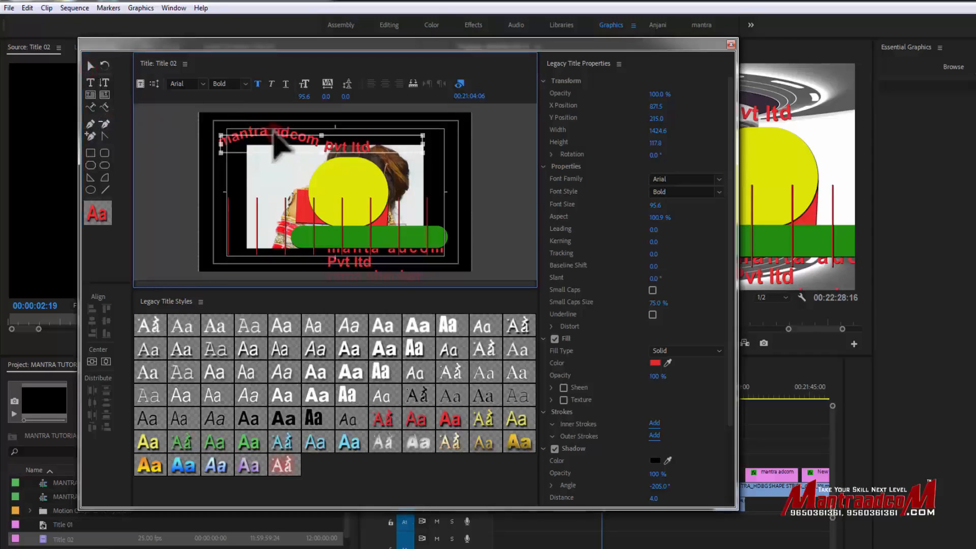
pyautogui.press('Delete')
# - Draw a closed freeform outline about 765 by 353 over the photo's upper half with the Pen tool
pyautogui.click(90, 124)
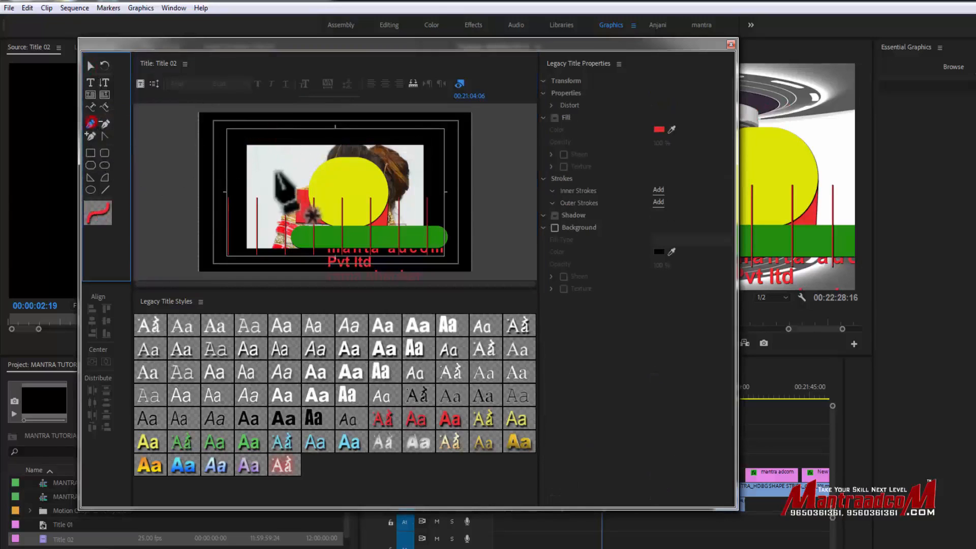
pyautogui.click(278, 174)
pyautogui.moveTo(306, 143); pyautogui.dragTo(391, 144)
pyautogui.click(381, 175)
pyautogui.click(344, 174)
pyautogui.click(333, 171)
pyautogui.click(318, 157)
pyautogui.click(296, 178)
pyautogui.click(291, 184)
pyautogui.click(278, 174)
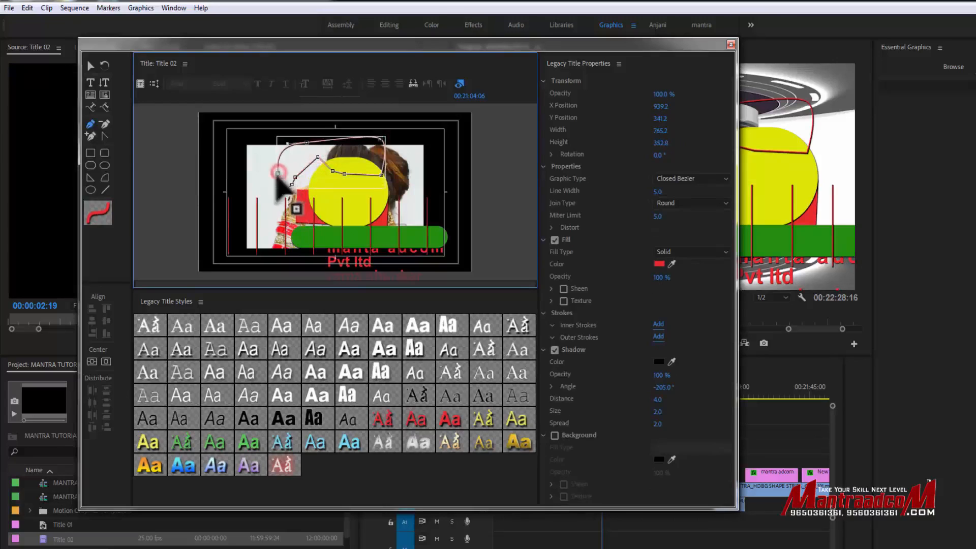
# - Delete the peak anchor point on the outline's lower edge and add anchor points along its upper edge, pulling them upward
pyautogui.click(104, 124)
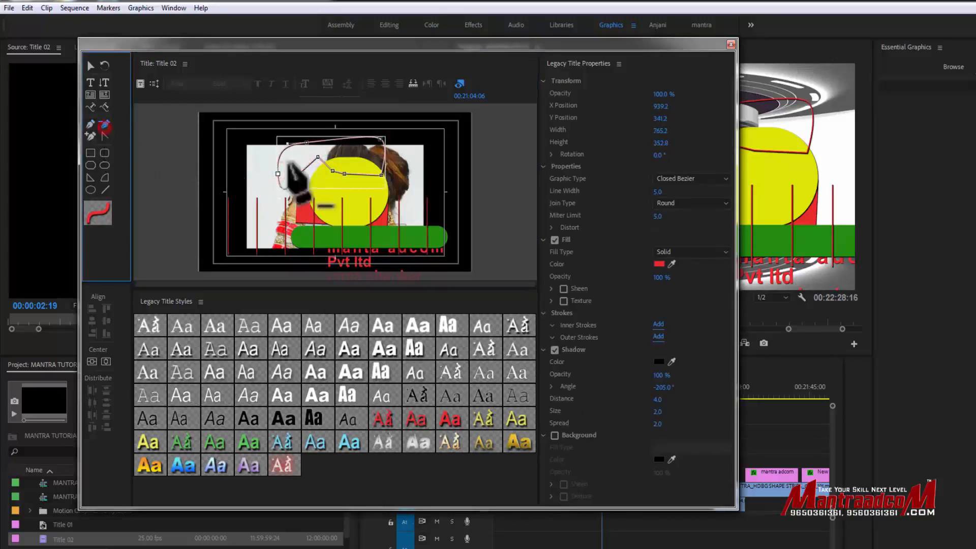
pyautogui.click(317, 157)
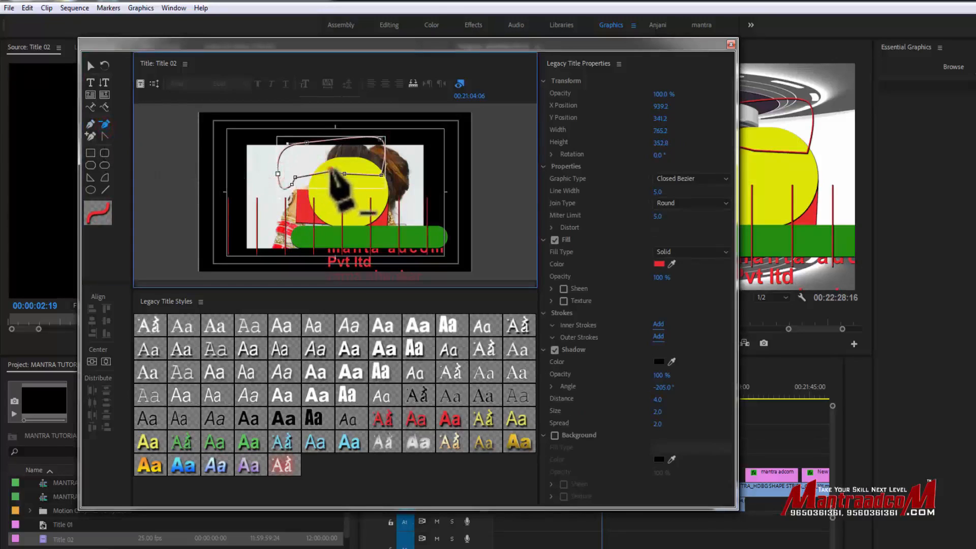
pyautogui.click(90, 136)
pyautogui.click(331, 139)
pyautogui.moveTo(288, 147)
pyautogui.mouseDown()
pyautogui.moveTo(273, 136)
pyautogui.moveTo(340, 127)
pyautogui.moveTo(301, 134)
pyautogui.mouseUp()
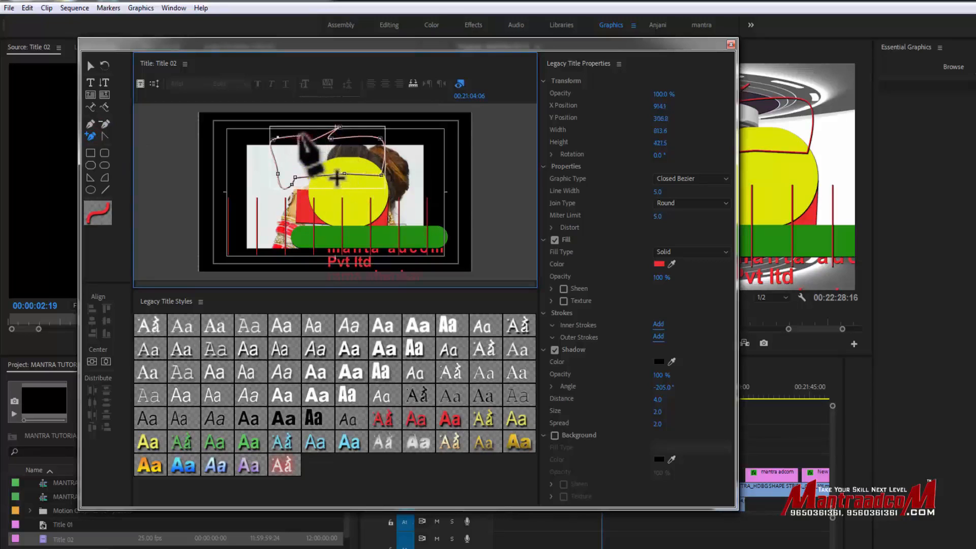
# - Convert several anchor points of the closed outline to reshape its lower edge and corners into curves
pyautogui.click(104, 135)
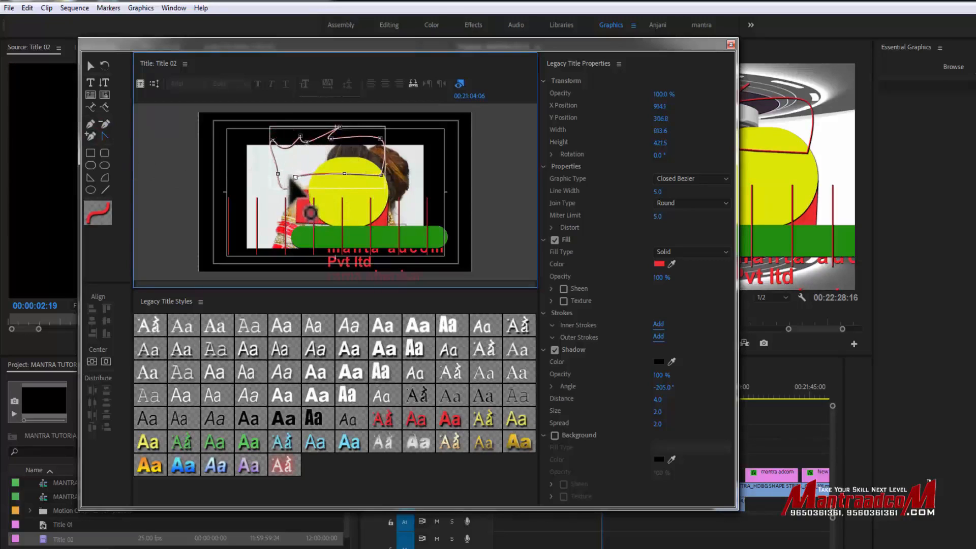
pyautogui.click(344, 174)
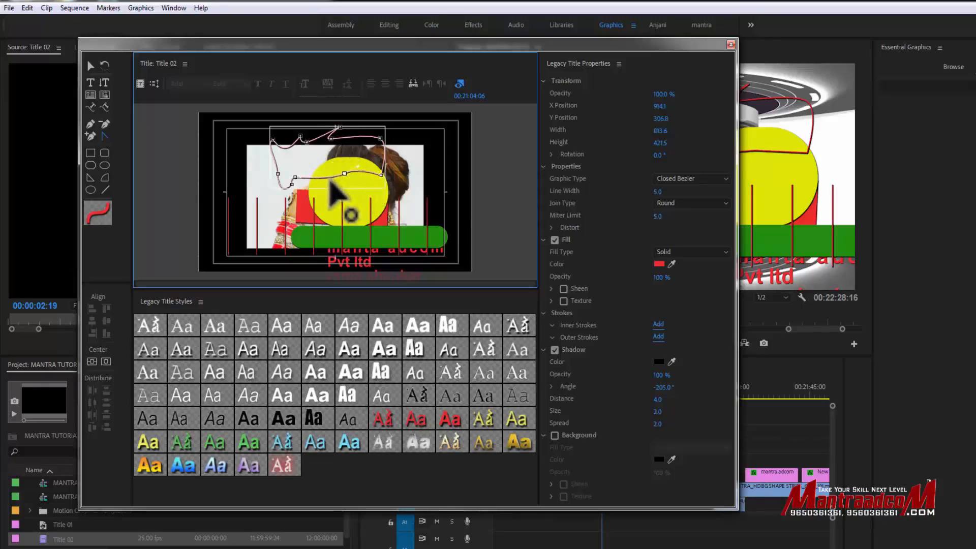
pyautogui.click(278, 174)
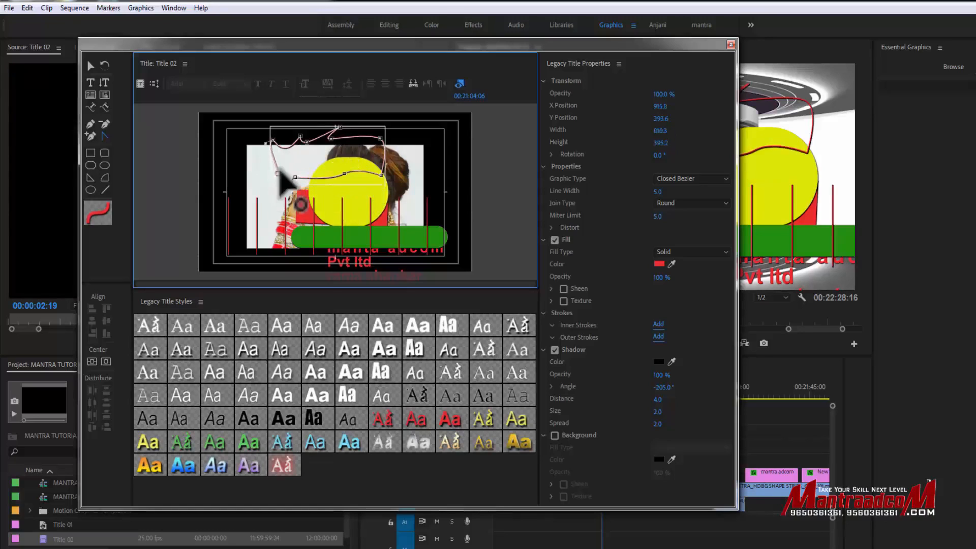
pyautogui.click(307, 142)
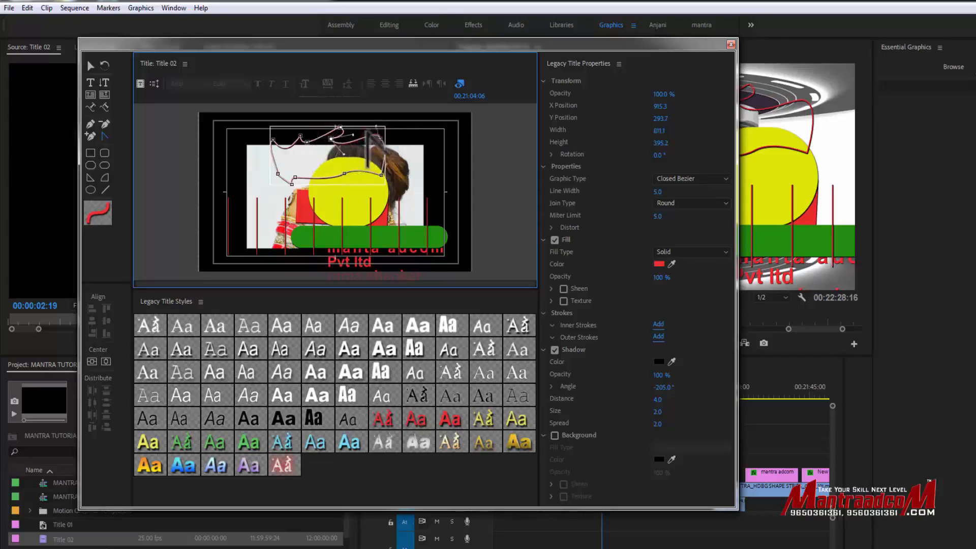
pyautogui.moveTo(382, 175); pyautogui.dragTo(367, 191)
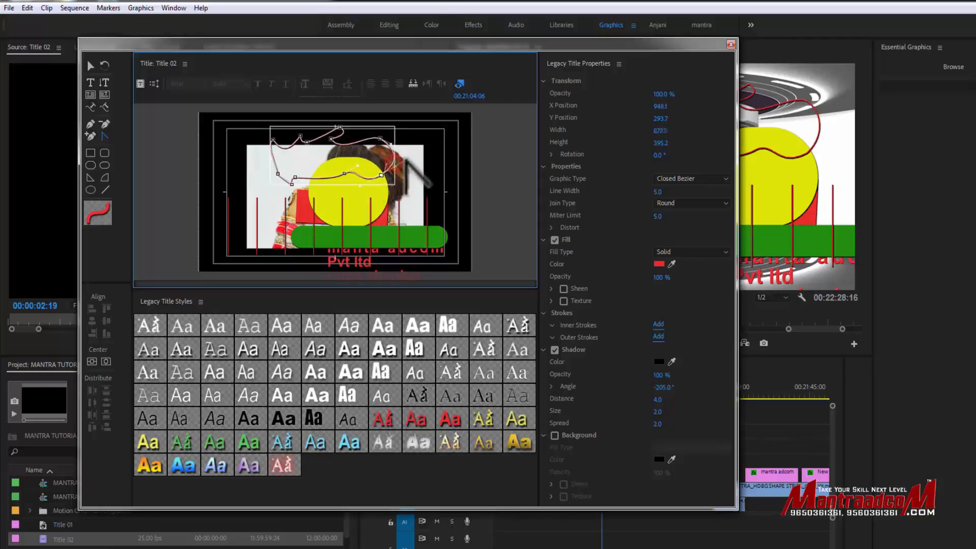
# - Save and close the edited title, and try to place Title 02 from the project over its second clip in the timeline
pyautogui.click(91, 66)
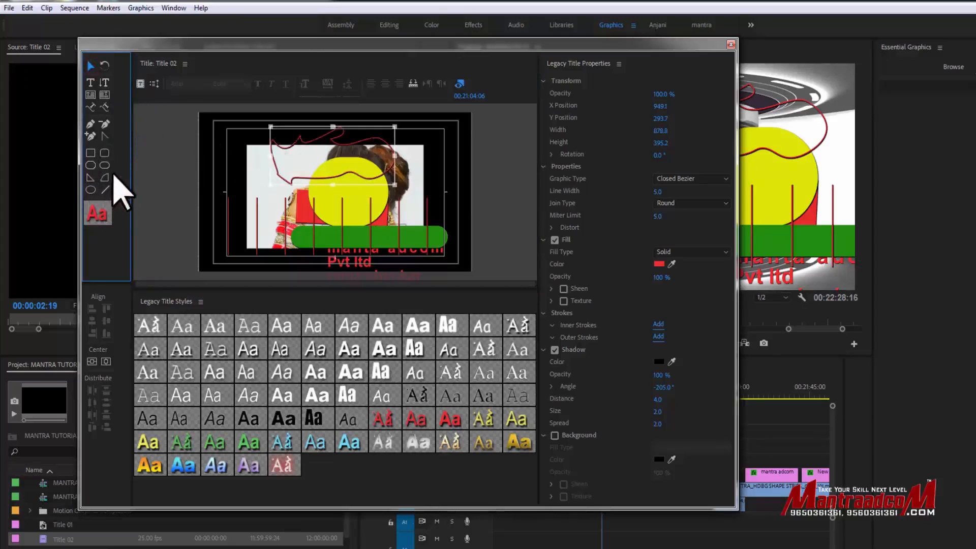
pyautogui.hotkey('ctrl', 's')
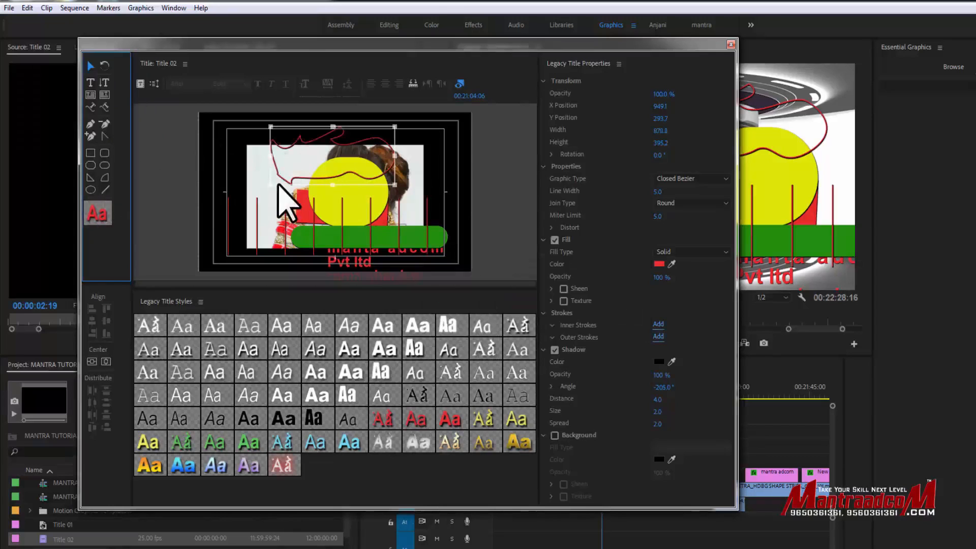
pyautogui.click(731, 44)
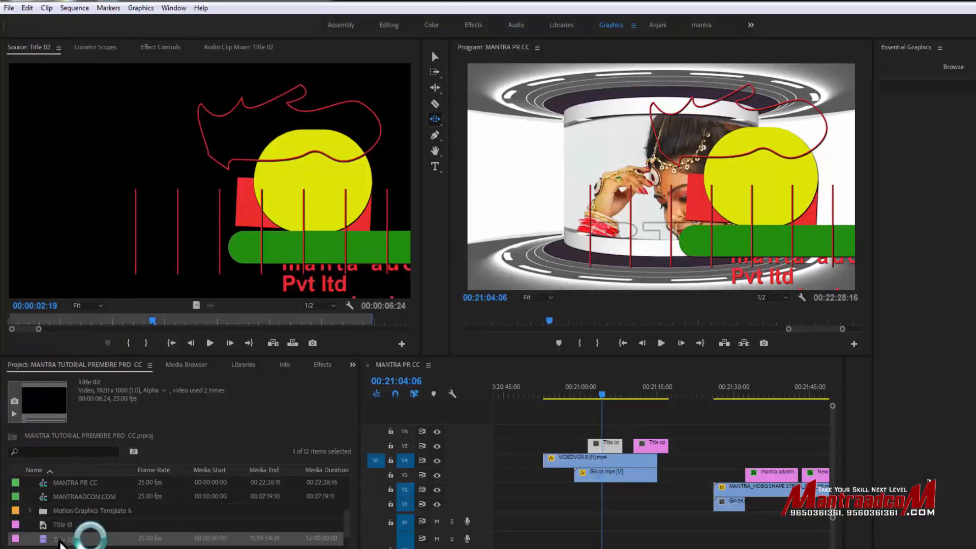
pyautogui.moveTo(61, 543); pyautogui.dragTo(654, 446)
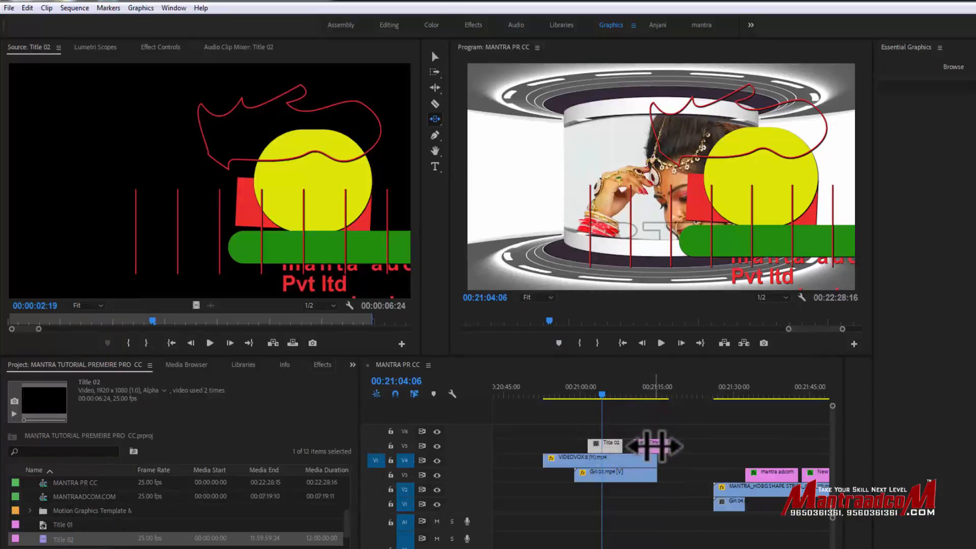